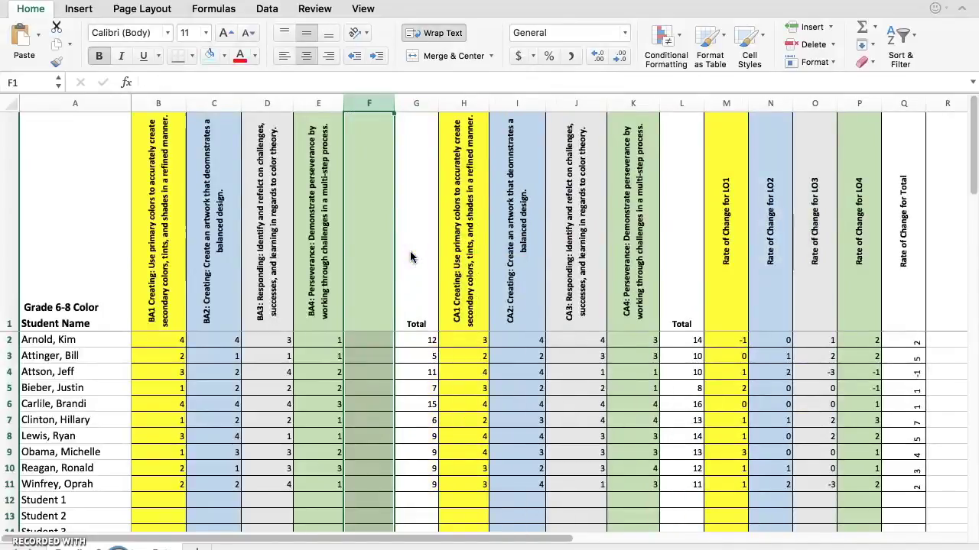
Step: Fill the empty column F with light blue and enter the header "BA: Critical Thinking" in F1
click(377, 95)
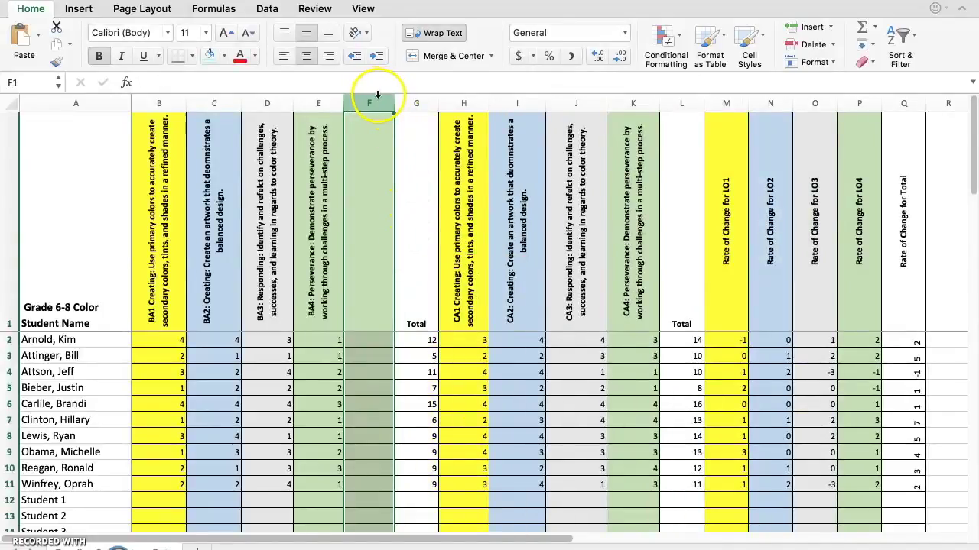
click(210, 55)
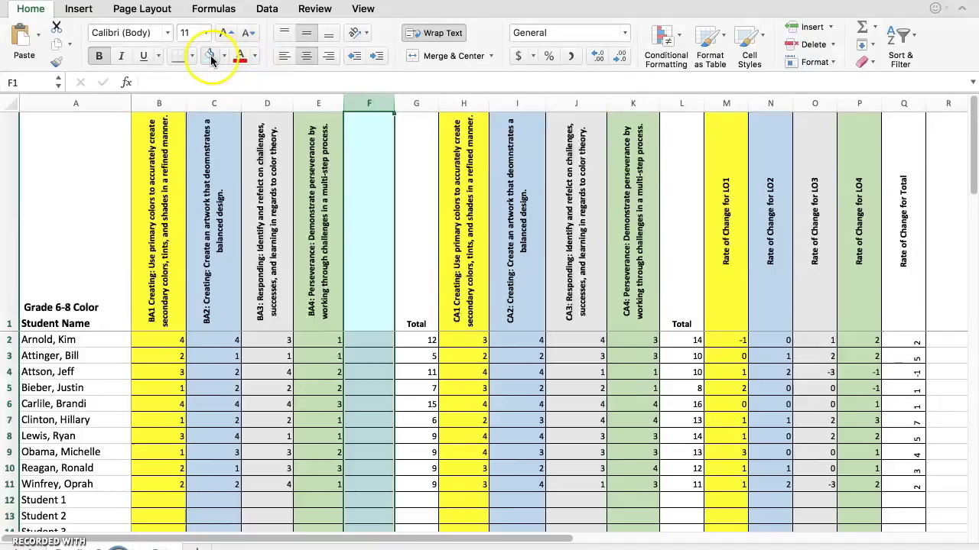
click(369, 178)
click(368, 192)
text(Criti)
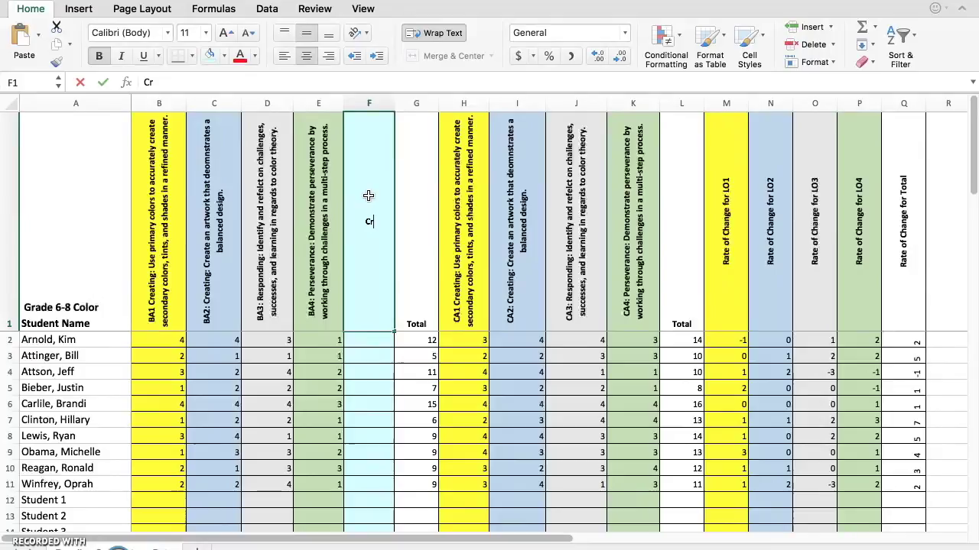
key(BackSpace)
key(BackSpace)
key(BackSpace)
key(BackSpace)
key(BackSpace)
text(BA)
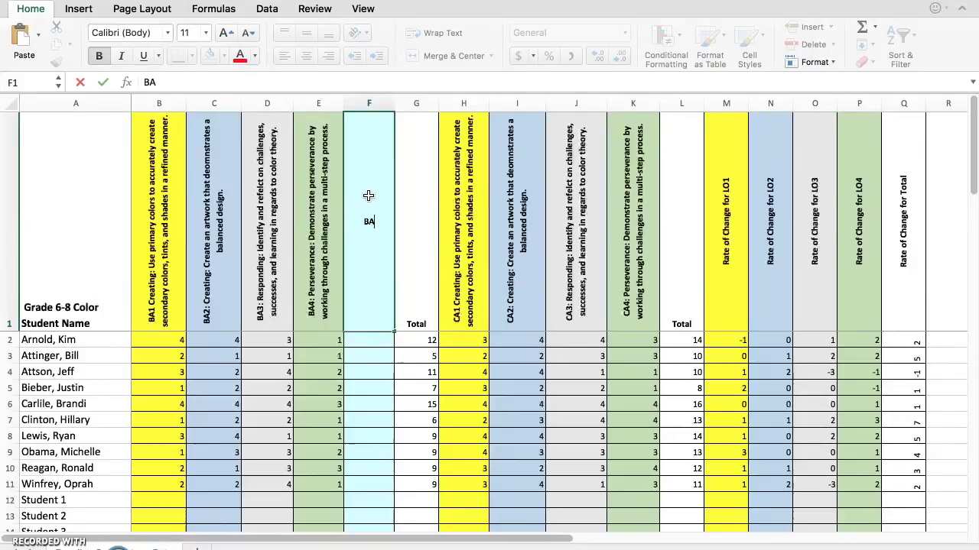
text(: Critical Thinking)
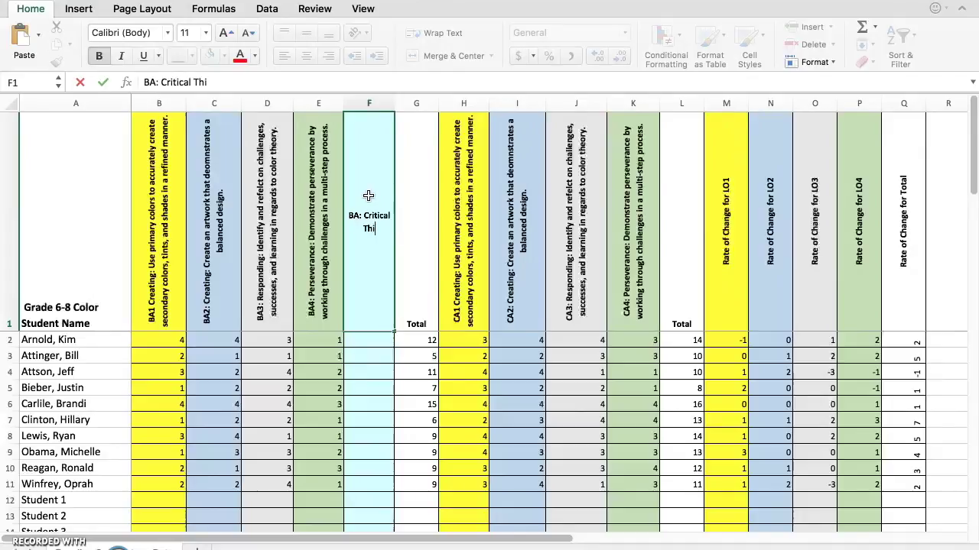
click(413, 218)
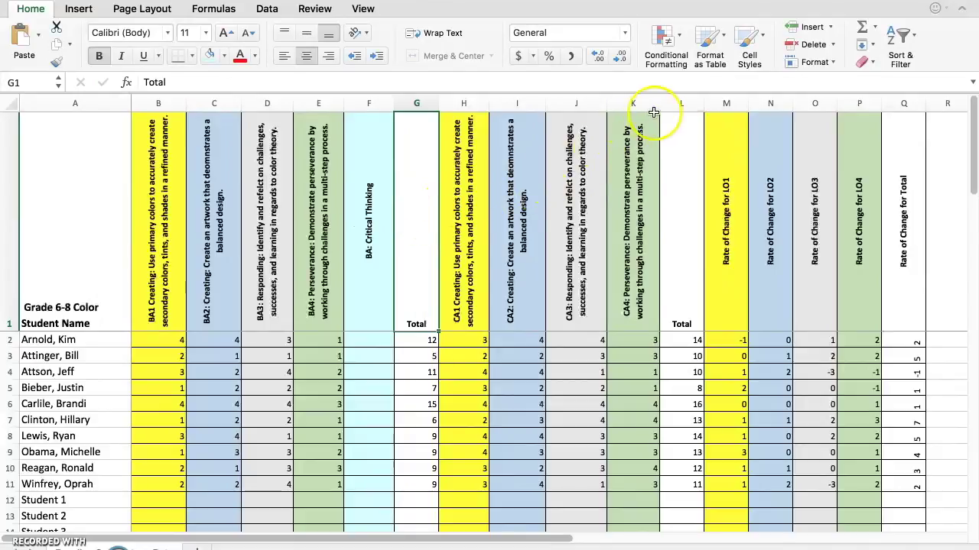
Step: Insert a new column to the left of the second Total column, at column L
click(677, 99)
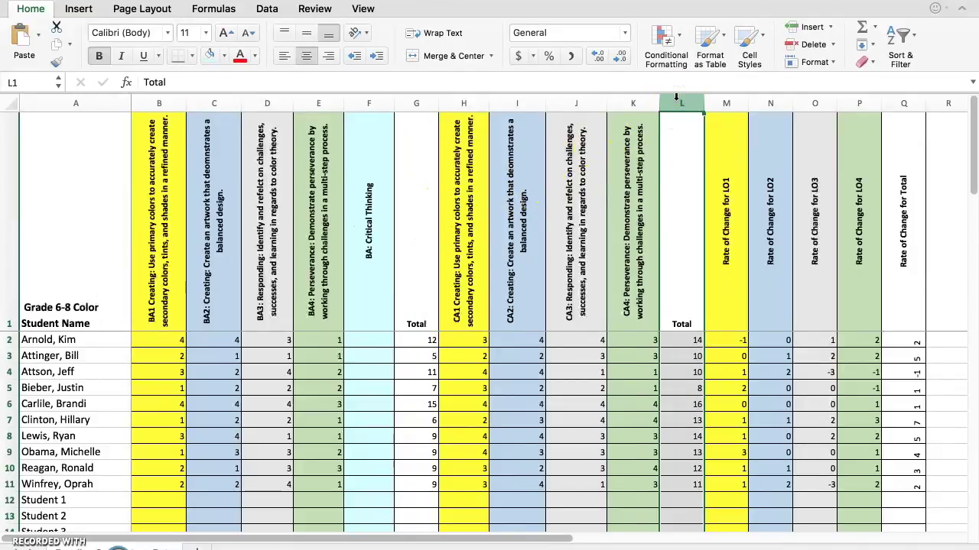
right_click(677, 171)
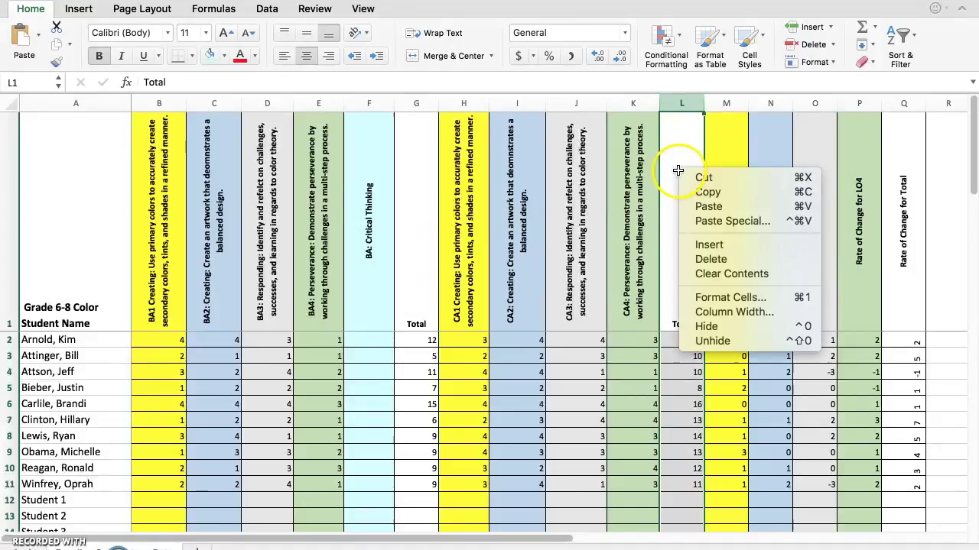
click(698, 246)
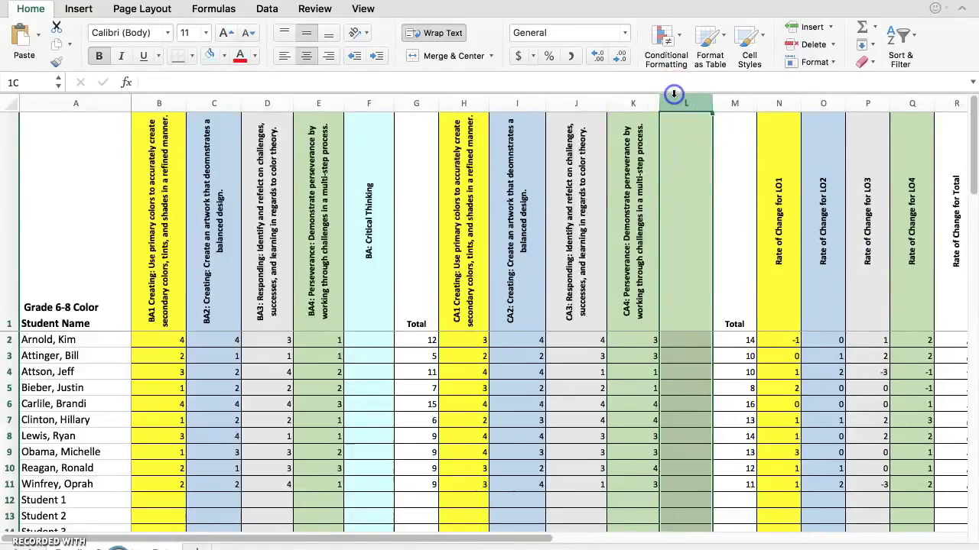
Step: Fill the new column L with light blue and enter the header "CA: Critical Thinking" in L1
click(205, 59)
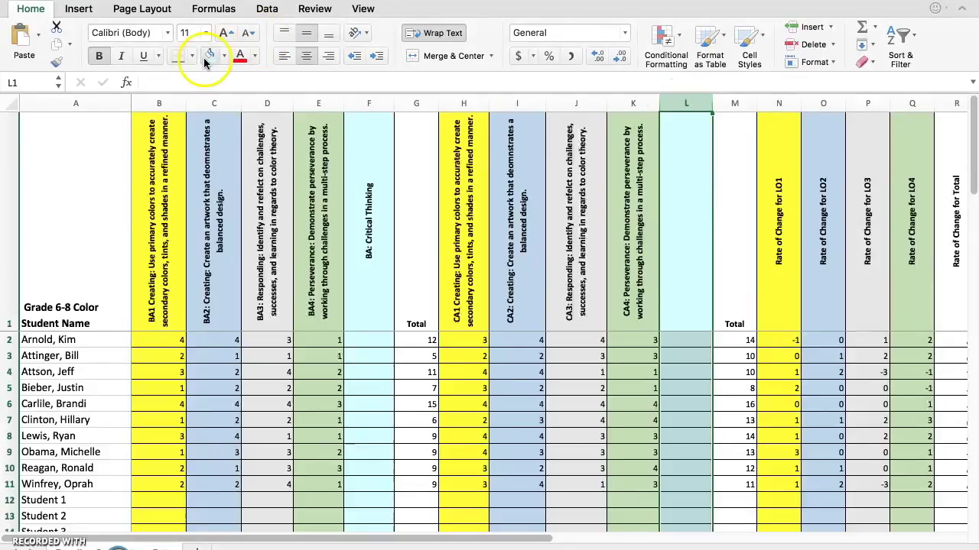
double_click(693, 239)
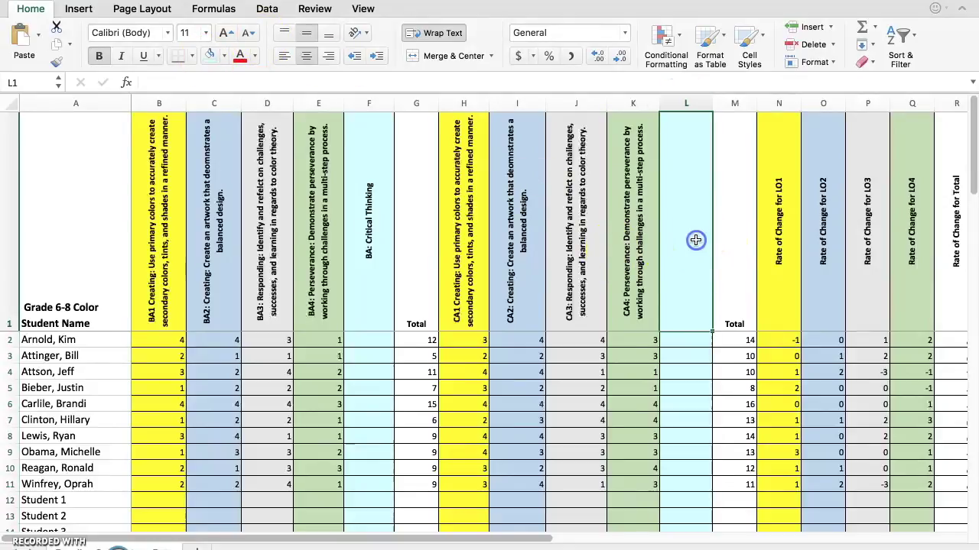
text(CA: Critical)
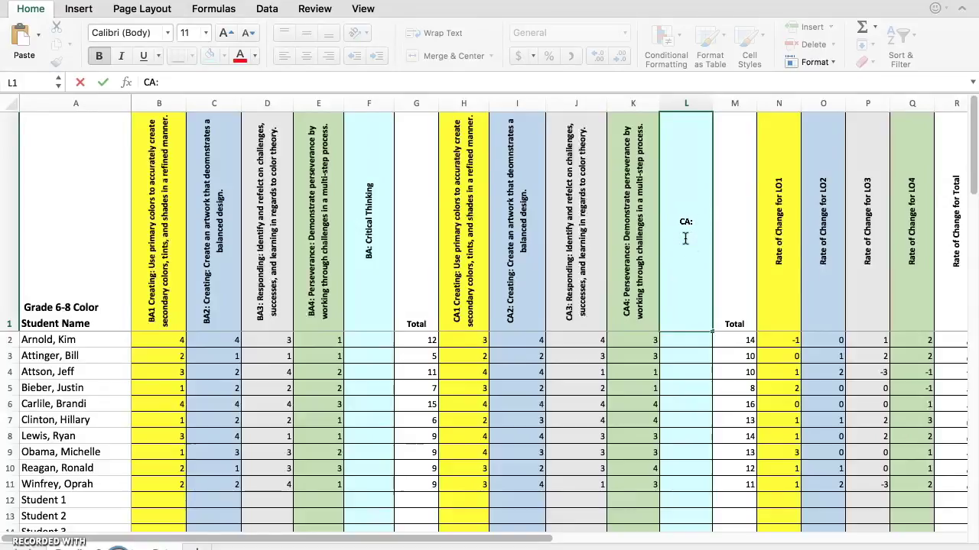
text( Thinking)
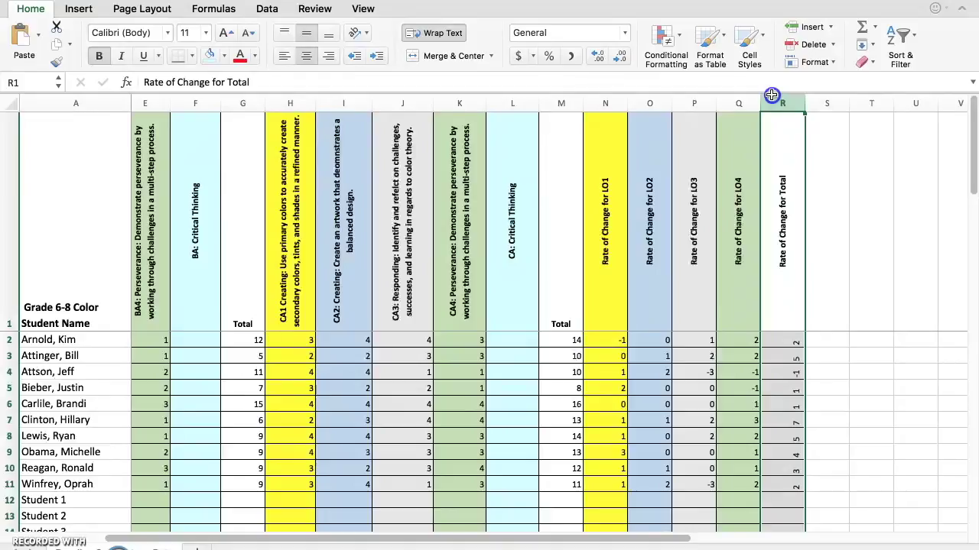
Step: Insert a light blue column before Rate of Change for Total and head it "Rate of Change Critical"
click(772, 96)
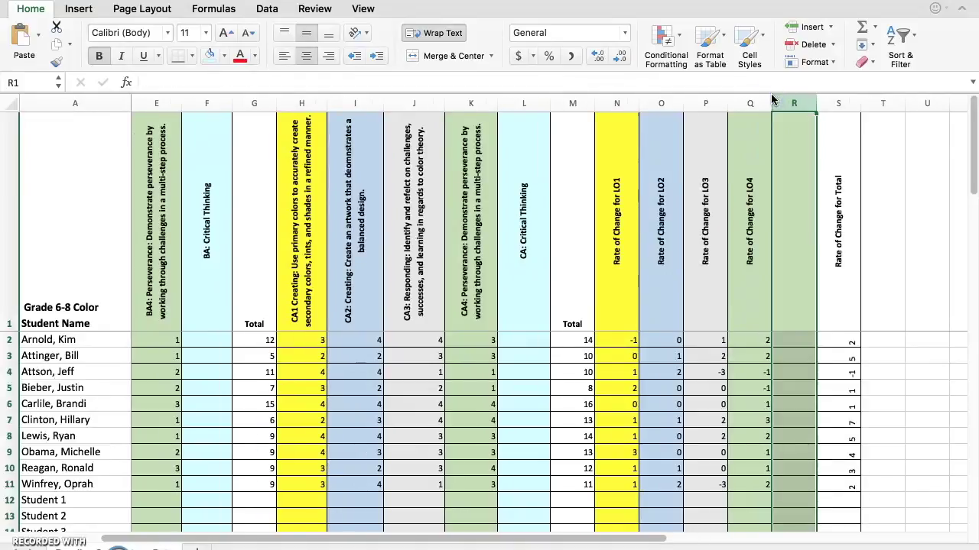
click(778, 224)
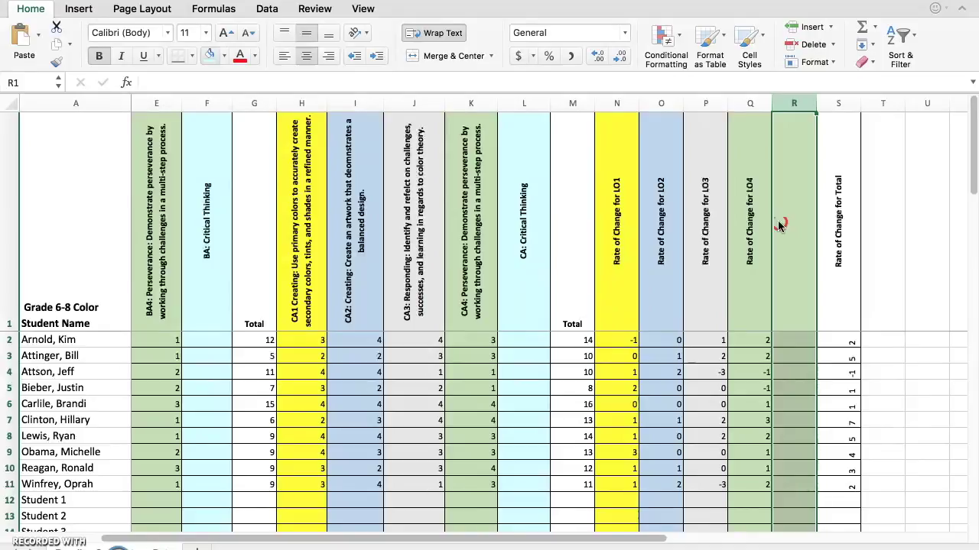
text(Rate of Change Critical)
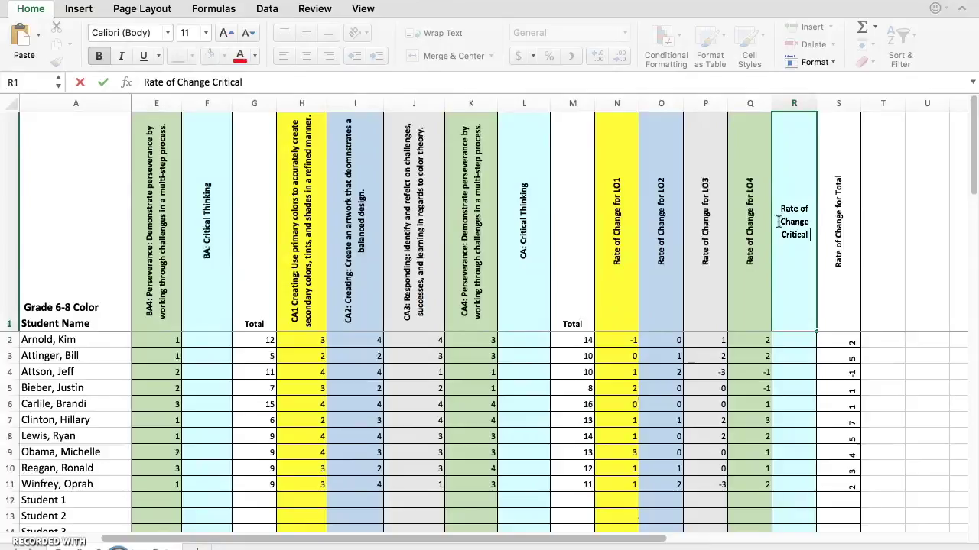
click(801, 296)
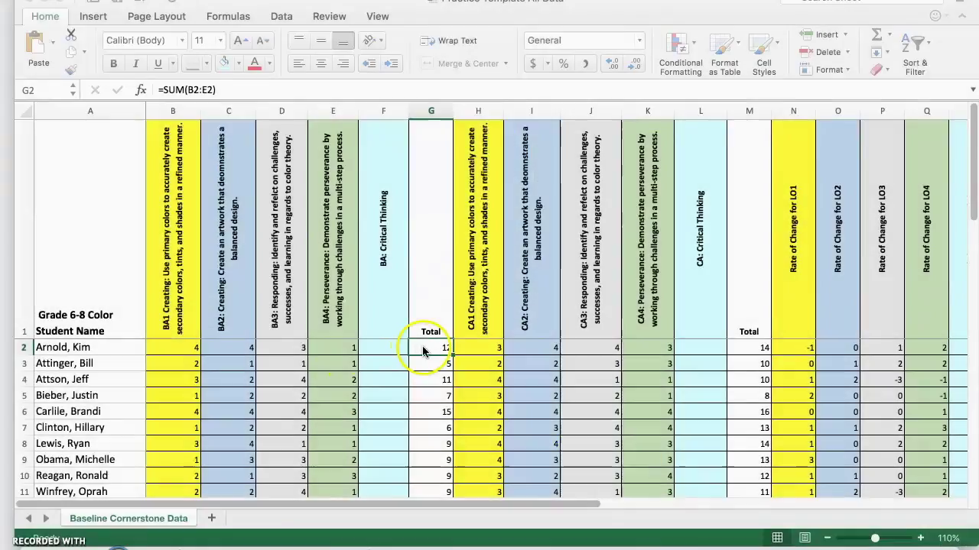
Step: Enter a BA: Critical Thinking score of 2 for the first student in F2
click(433, 349)
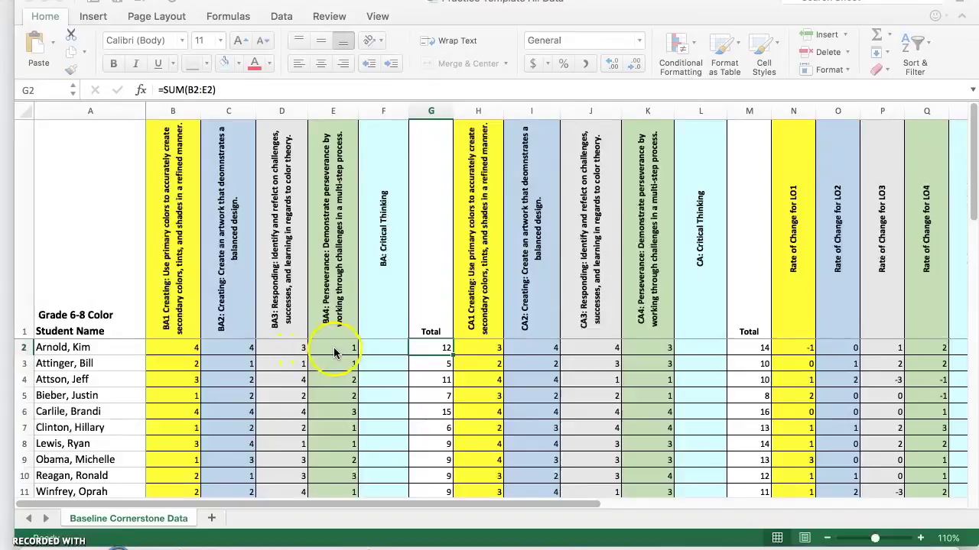
click(383, 351)
text(2)
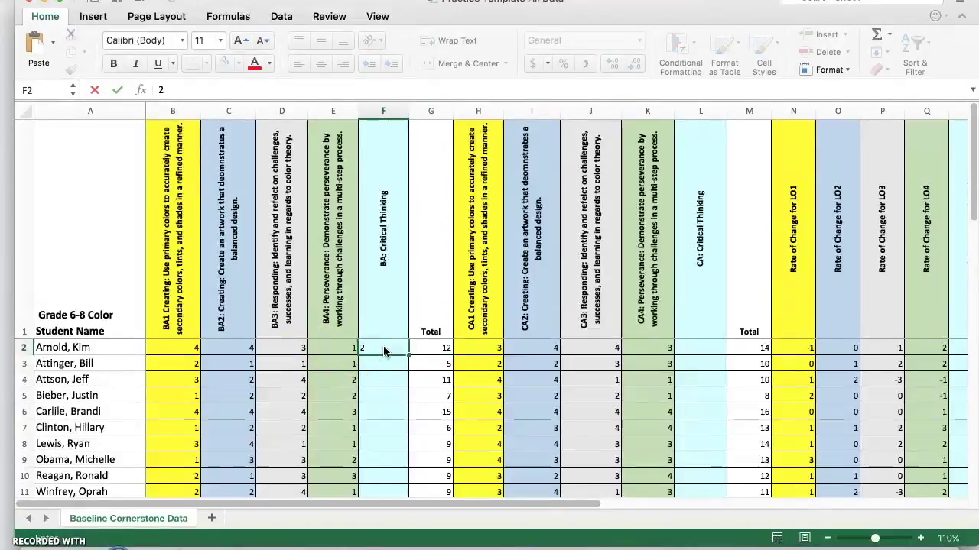
click(427, 348)
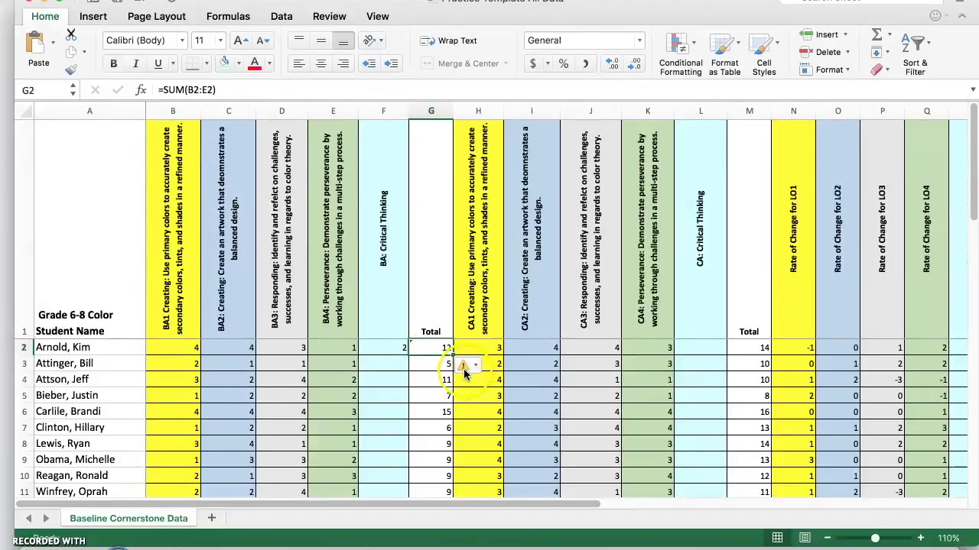
Step: Change the baseline Total formula in G2 to =SUM(B2:F2) and copy it down the Total column
click(310, 308)
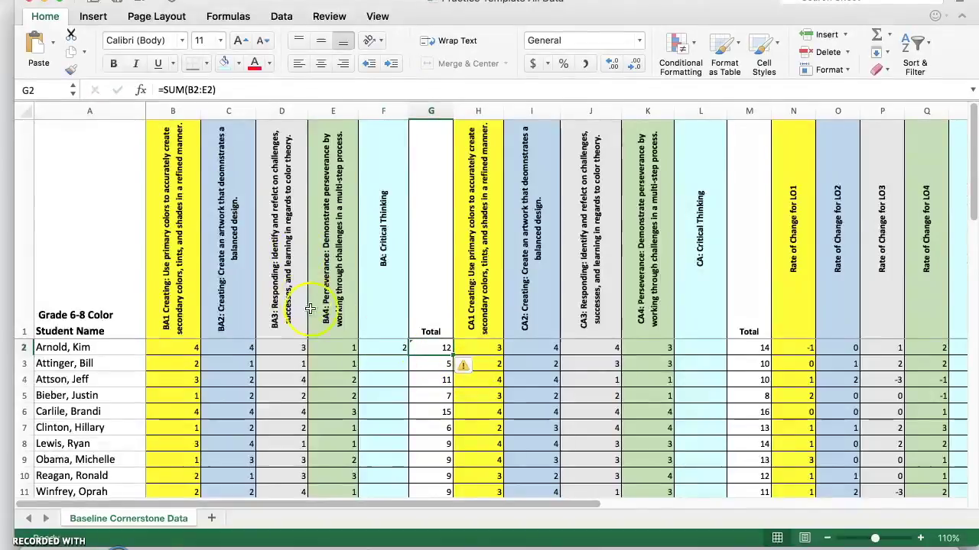
click(427, 349)
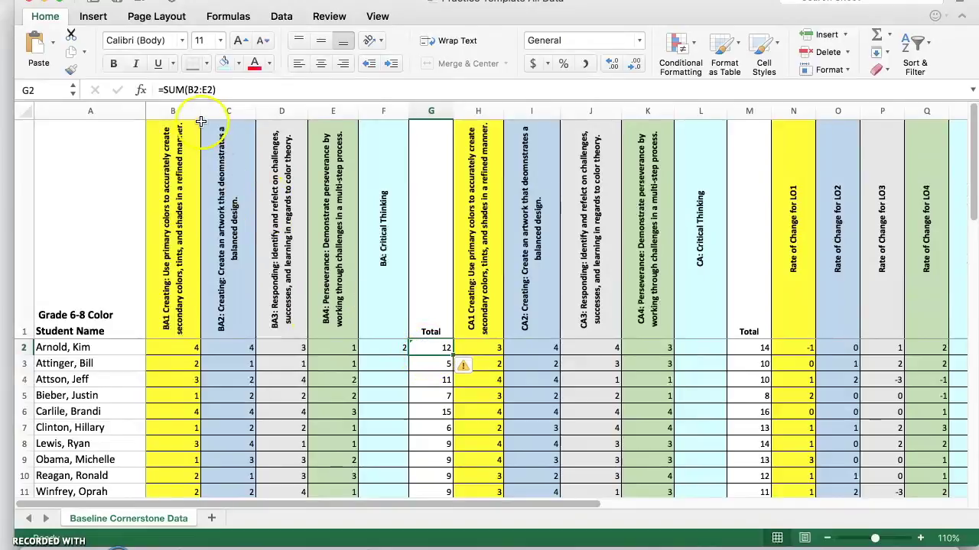
click(205, 90)
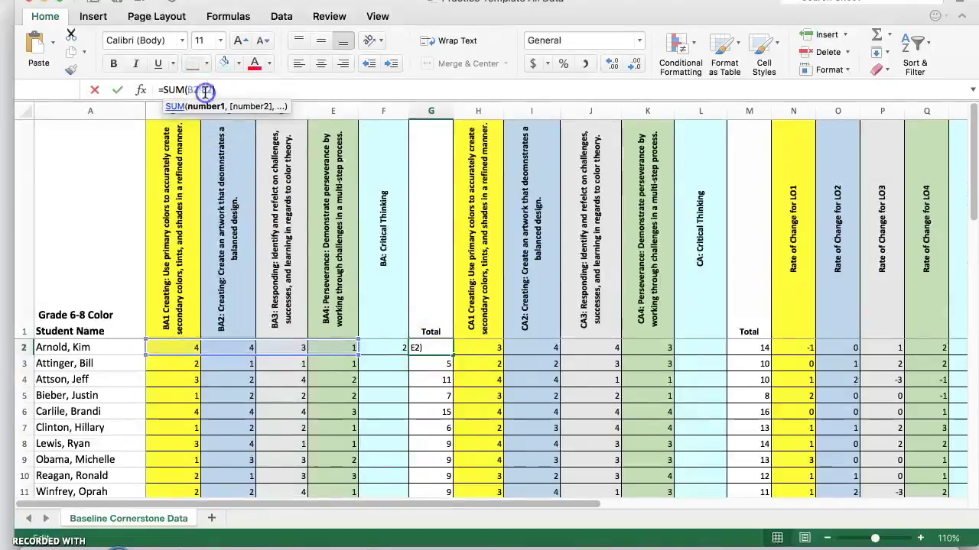
key(BackSpace)
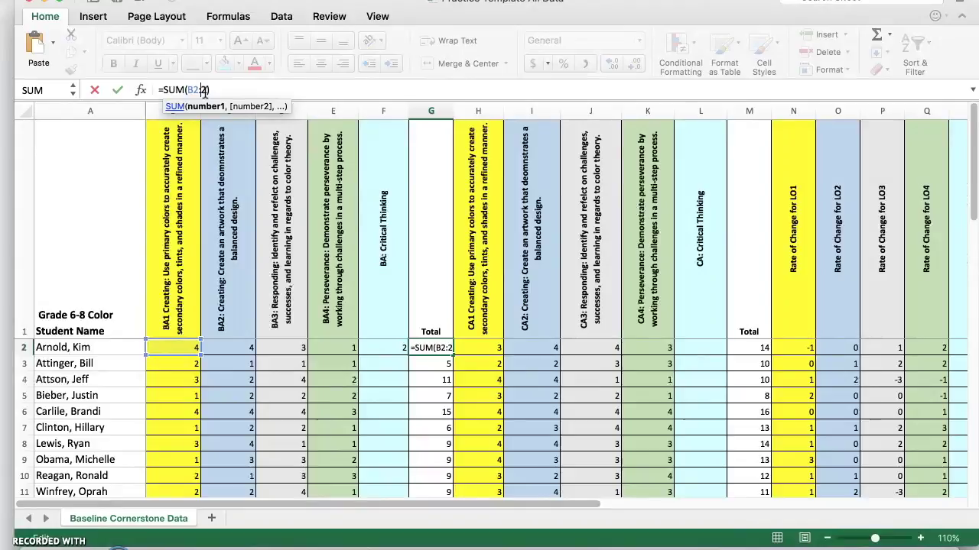
text(F)
click(220, 89)
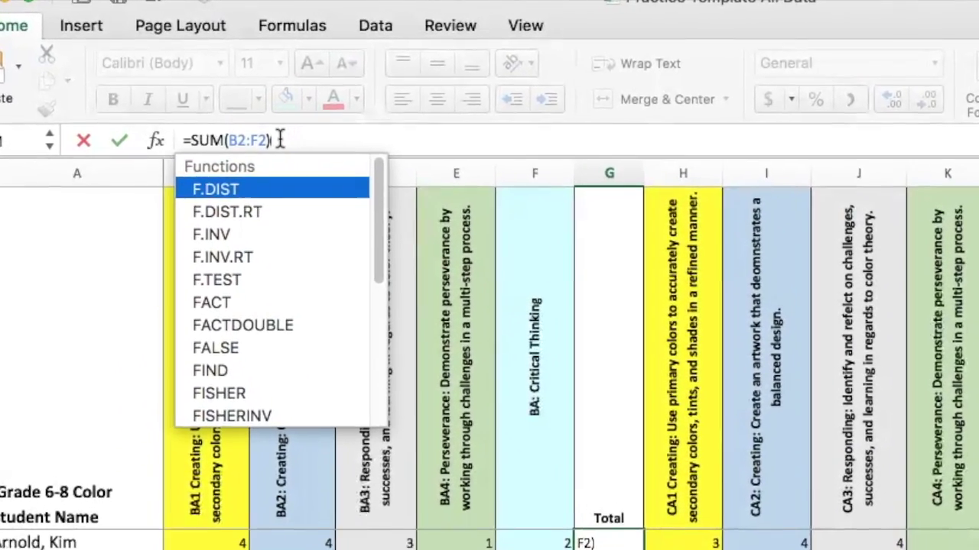
key(Return)
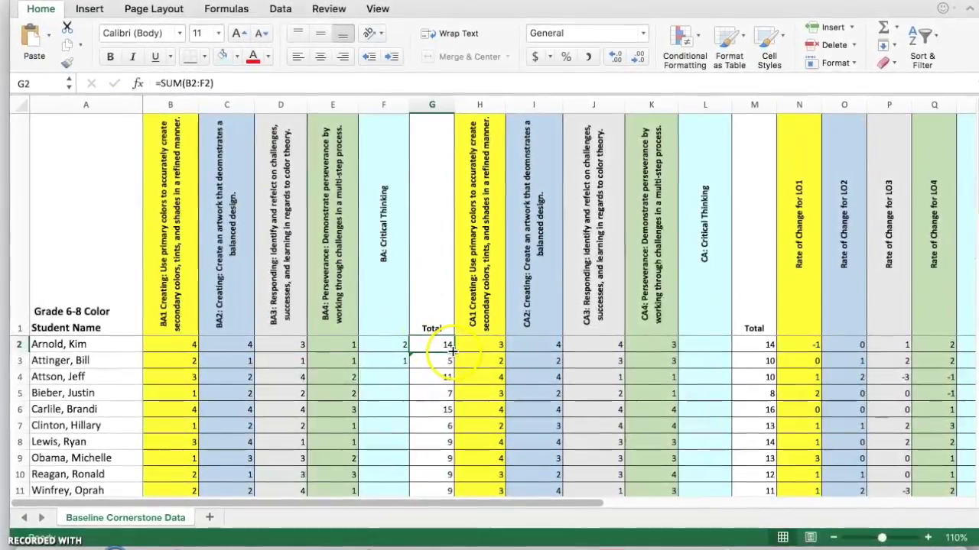
drag(453, 350, 448, 400)
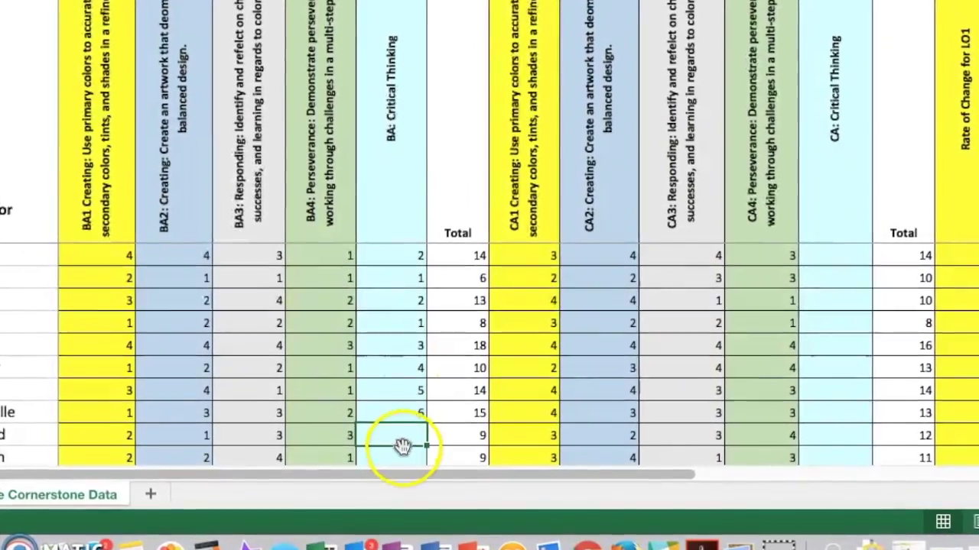
Step: Complete the BA: Critical Thinking scores with 4 in cells F8 through F11
text(7)
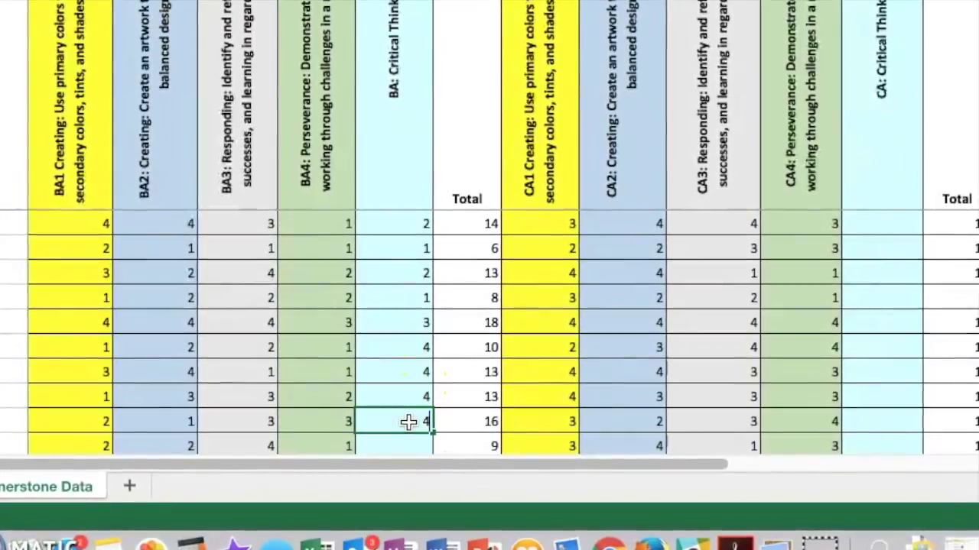
click(403, 450)
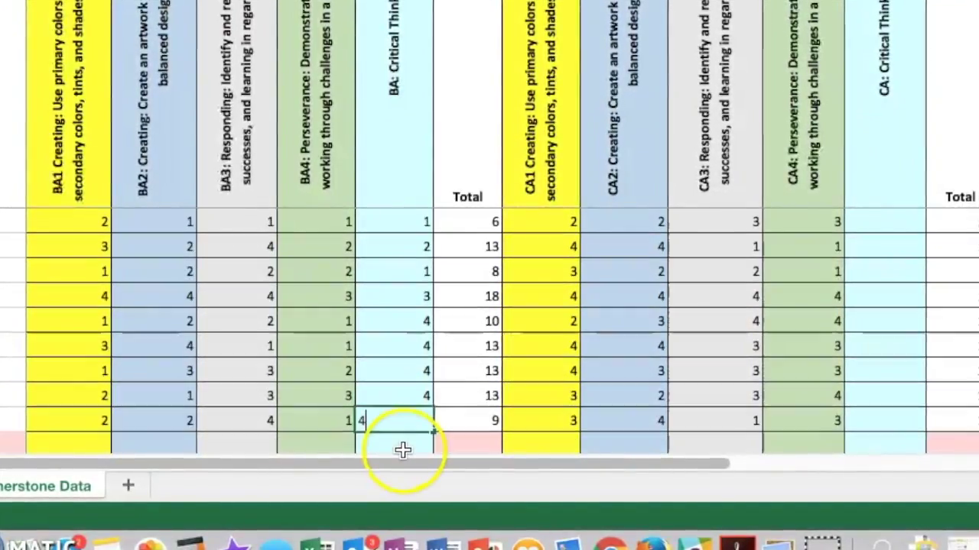
text(4)
key(Tab)
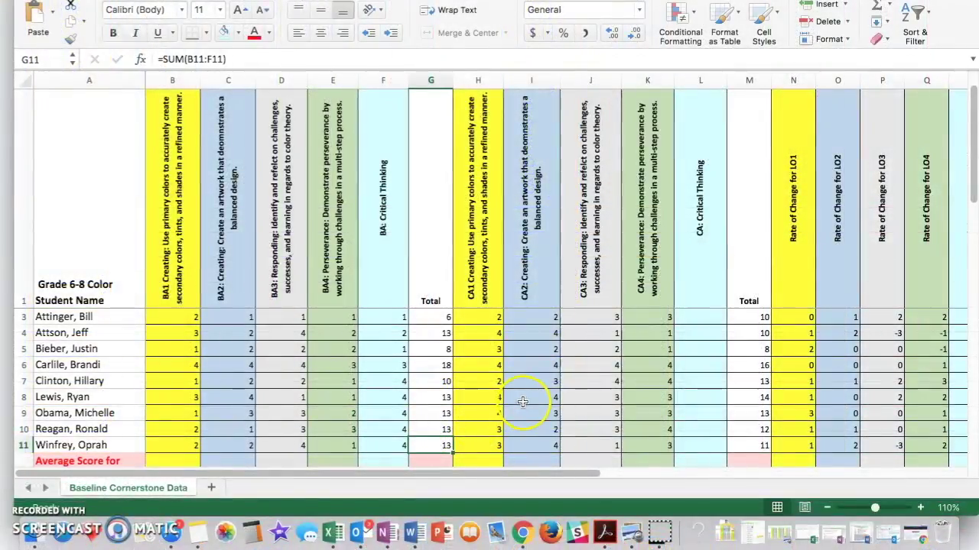
Step: Change the second Total formula in M2 to =SUM(H2:L2) to include the CA: Critical Thinking column
scroll(659, 378, up, 1)
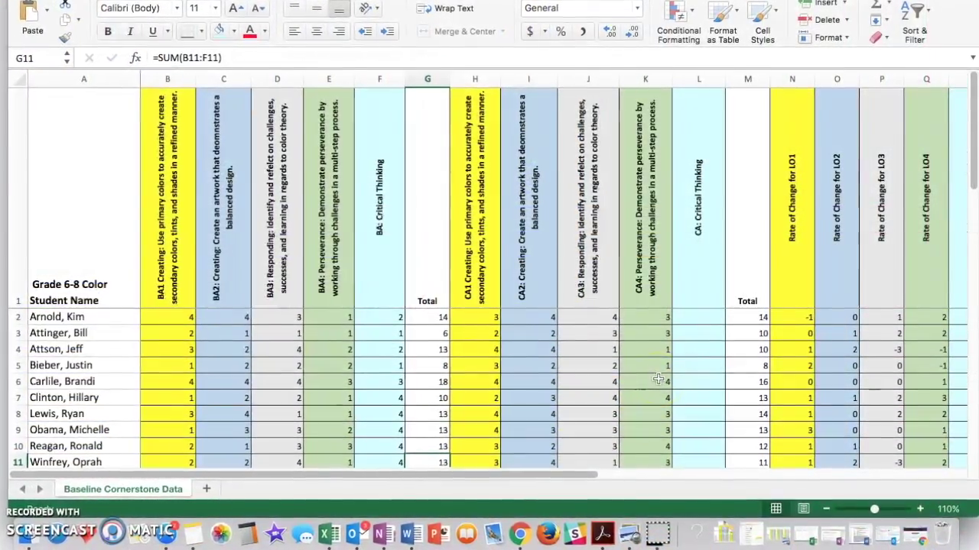
click(660, 367)
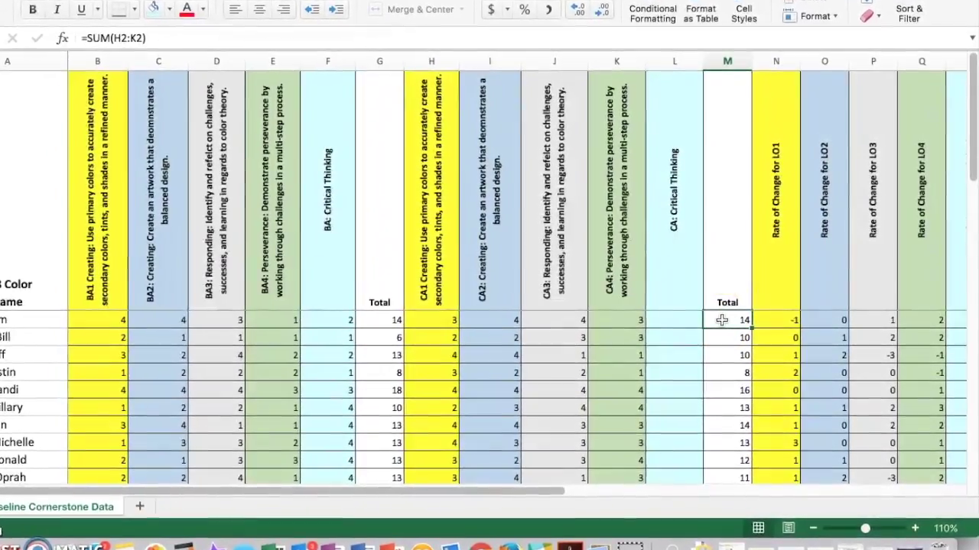
click(121, 33)
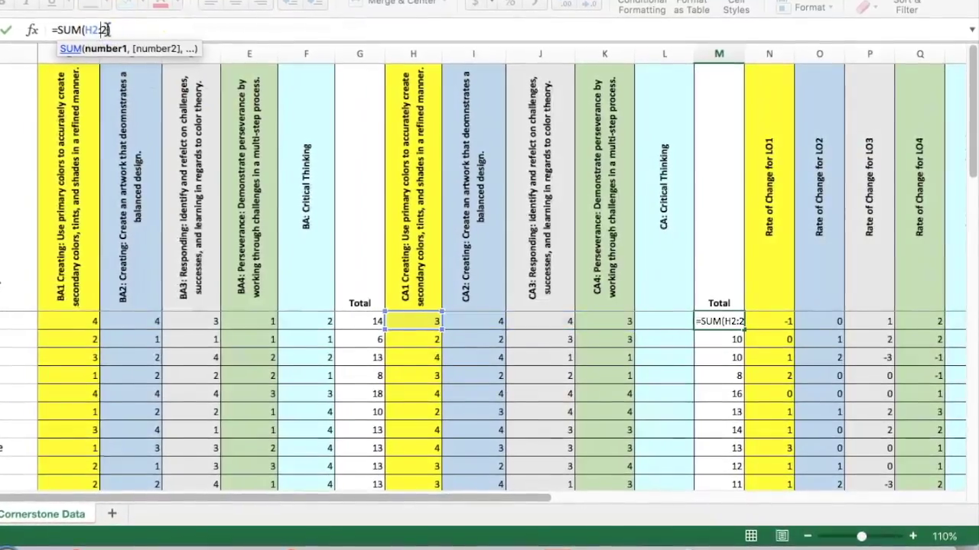
key(BackSpace)
text(L)
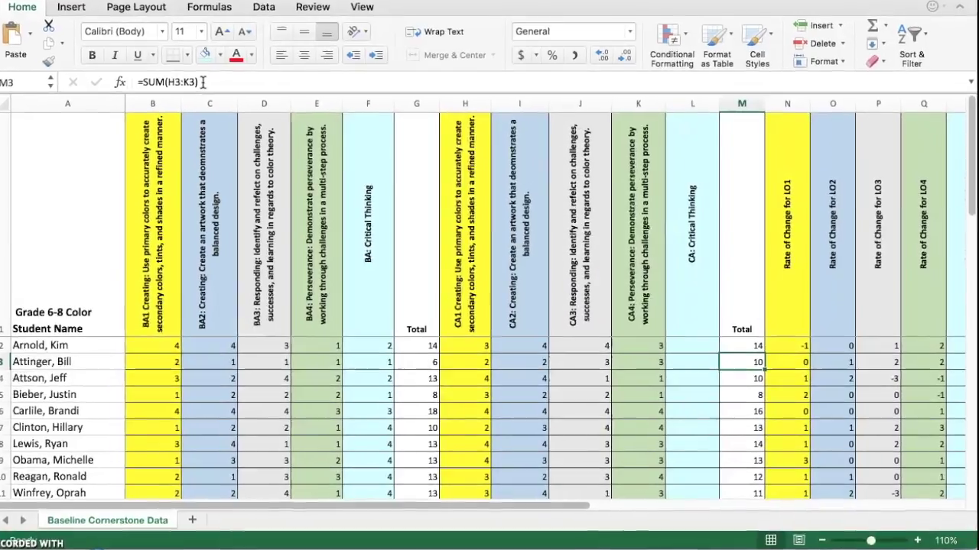
Step: Enter a CA: Critical Thinking score of 4 for the first student in L2
click(691, 342)
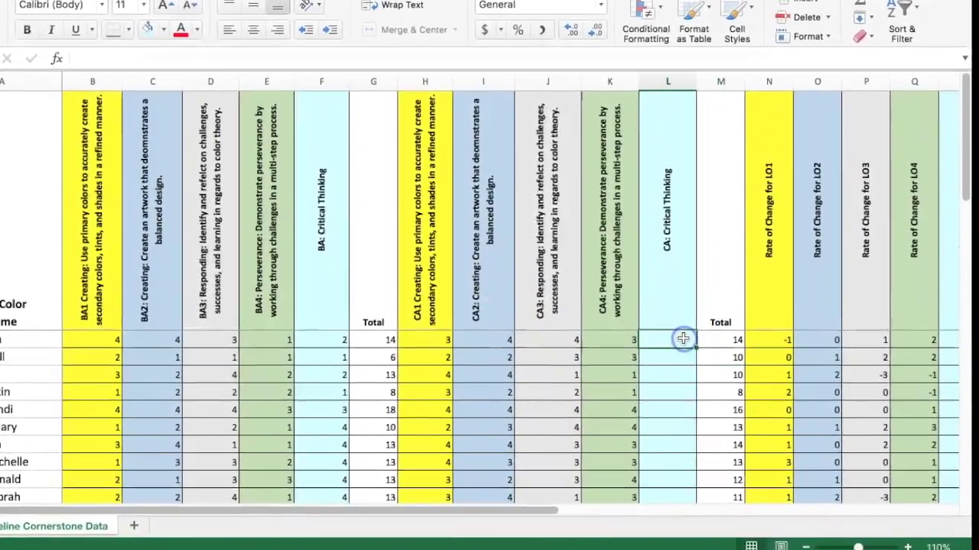
text(5)
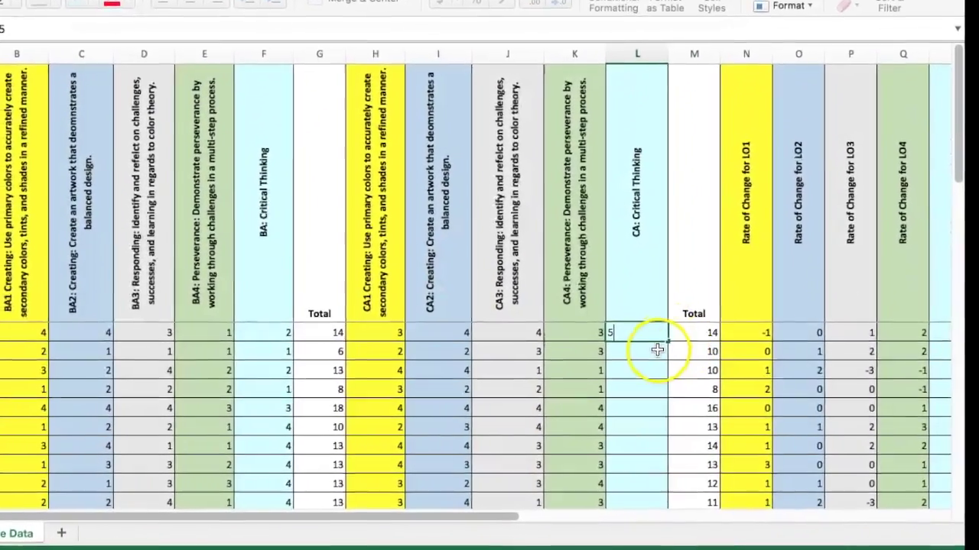
key(Return)
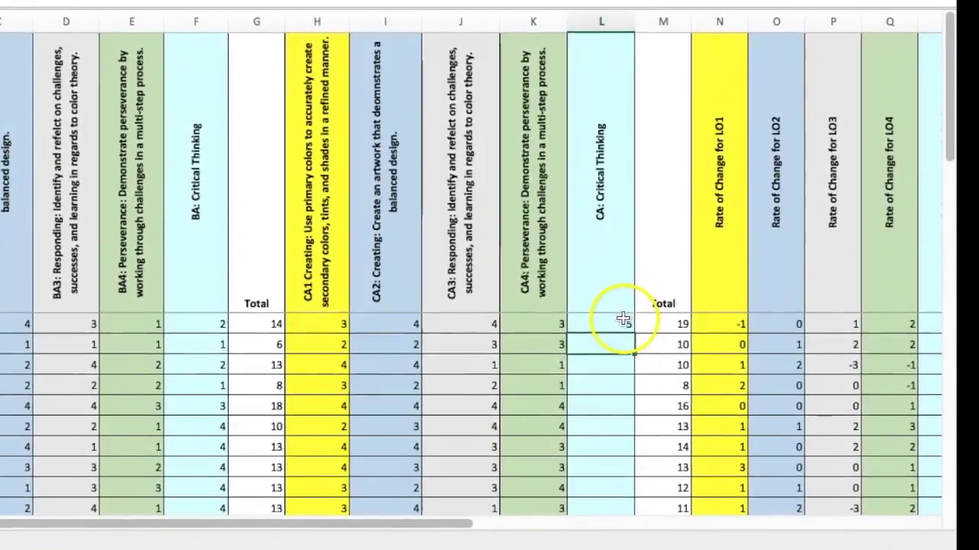
click(641, 327)
text(4)
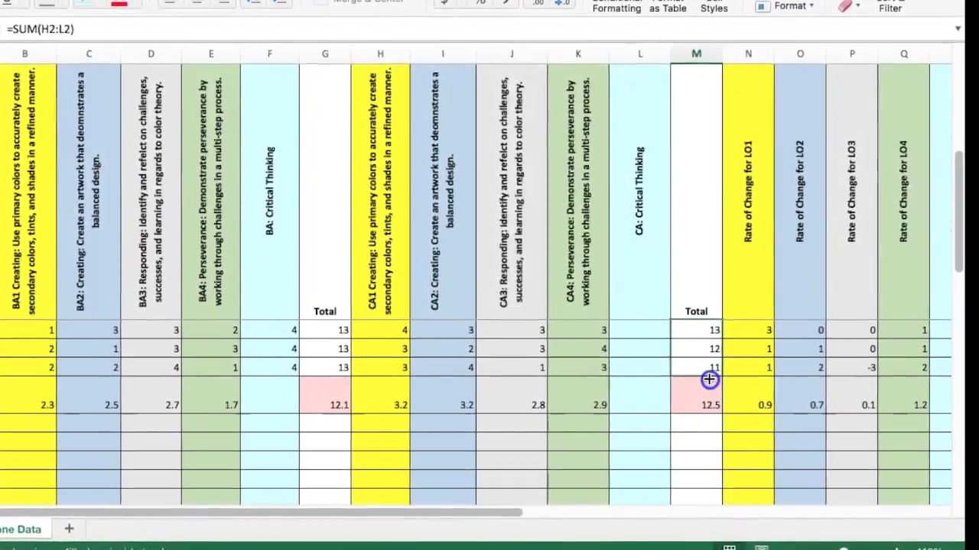
Step: Enter a CA: Critical Thinking score of 1 for each of the next three students in L3 through L5
scroll(643, 361, up, 3)
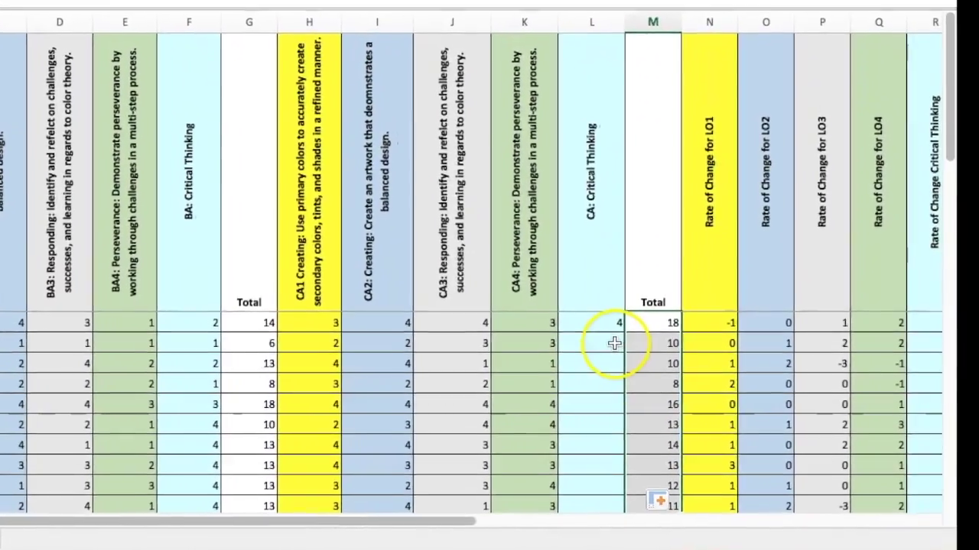
click(614, 343)
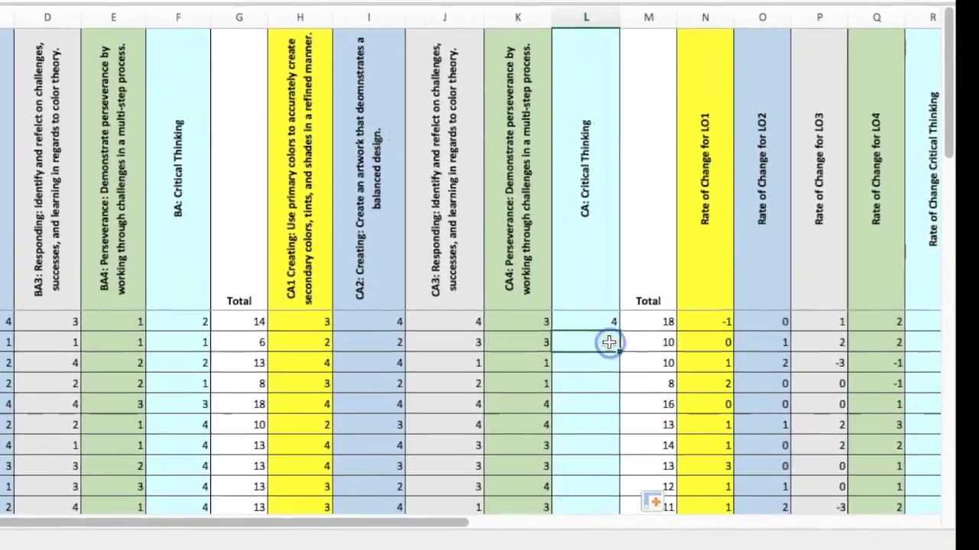
text(1)
key(Return)
text(1)
key(Return)
text(1)
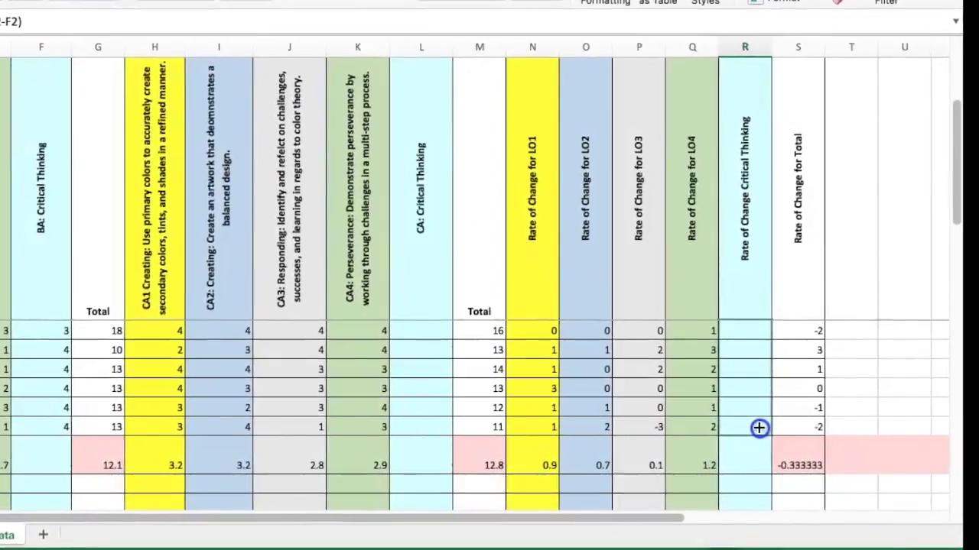
Step: Copy the Rate of Change Critical Thinking formula down column R through the last student in row 11
drag(751, 428, 751, 428)
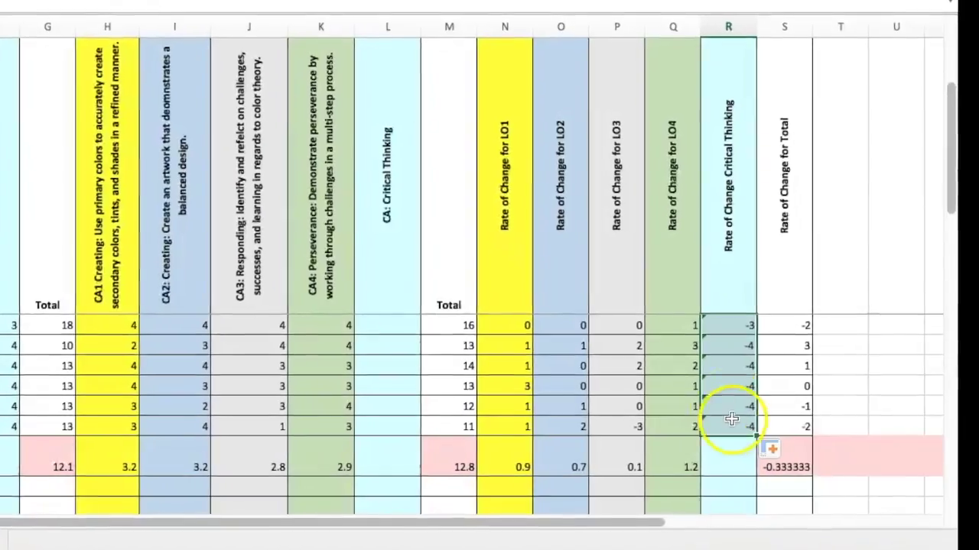
scroll(723, 399, up, 2)
scroll(717, 396, up, 1)
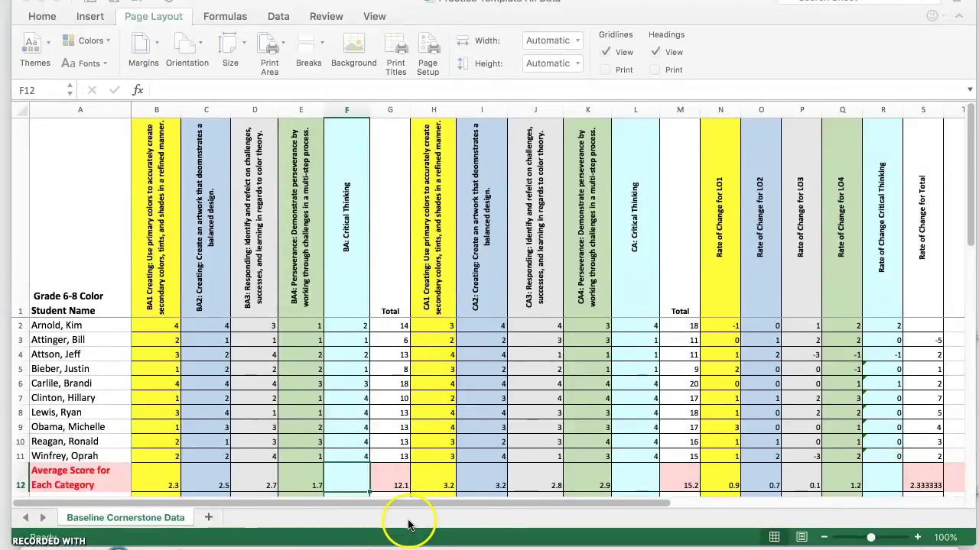
Step: Calculate the average BA: Critical Thinking score in F12 with =AVERAGE(F2:F11)
click(306, 481)
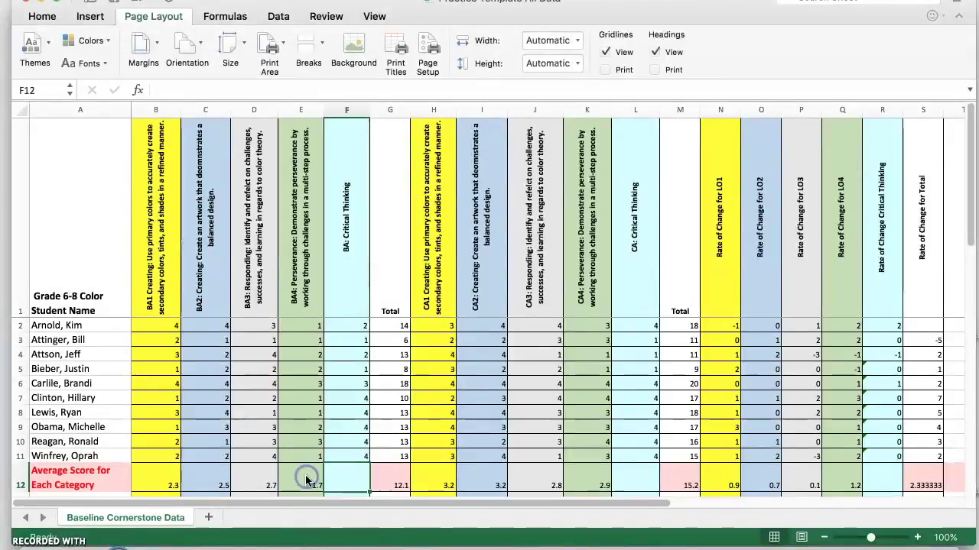
click(359, 480)
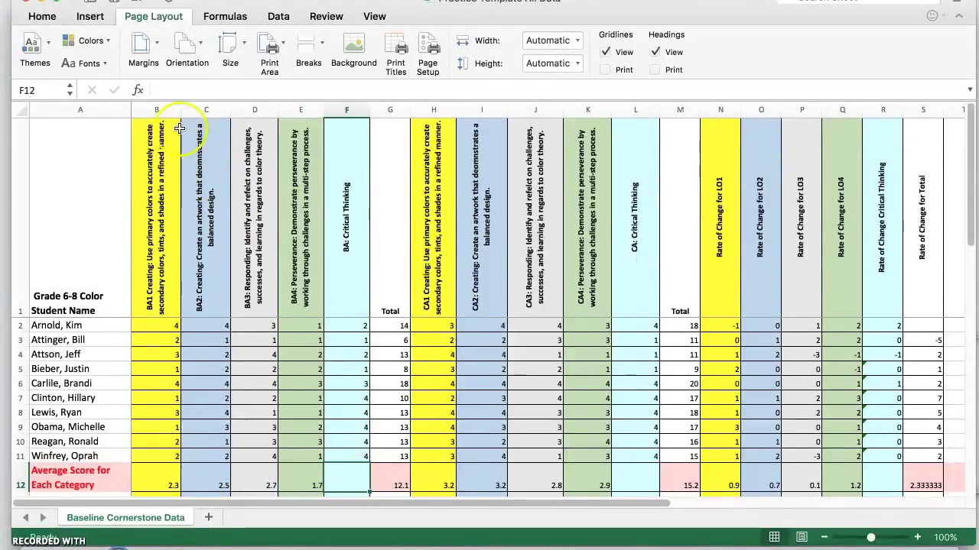
click(165, 87)
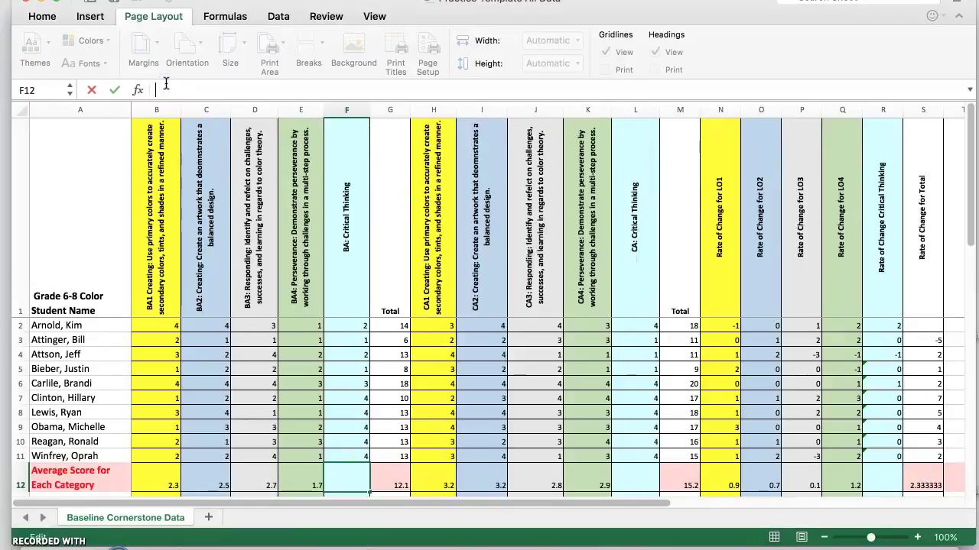
text(+)
key(BackSpace)
text(=)
click(70, 90)
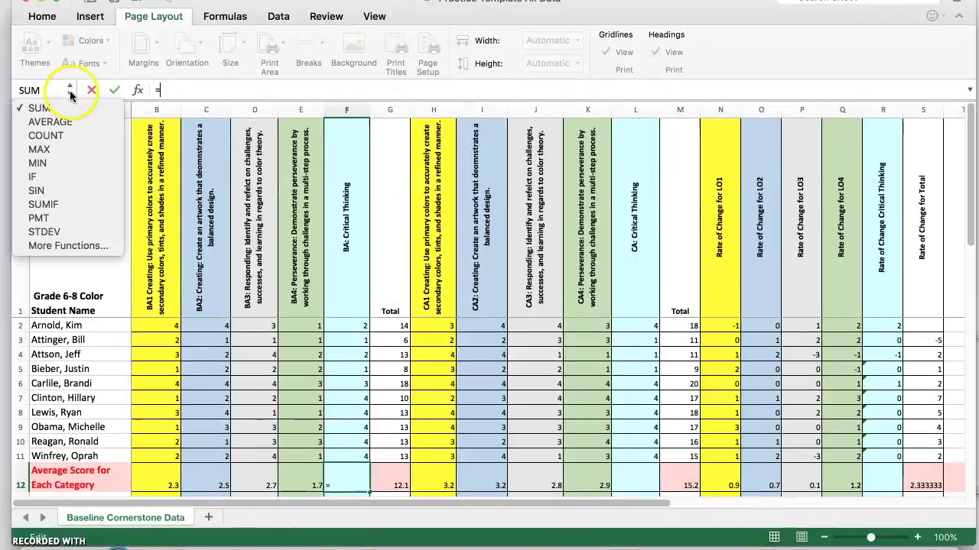
click(64, 122)
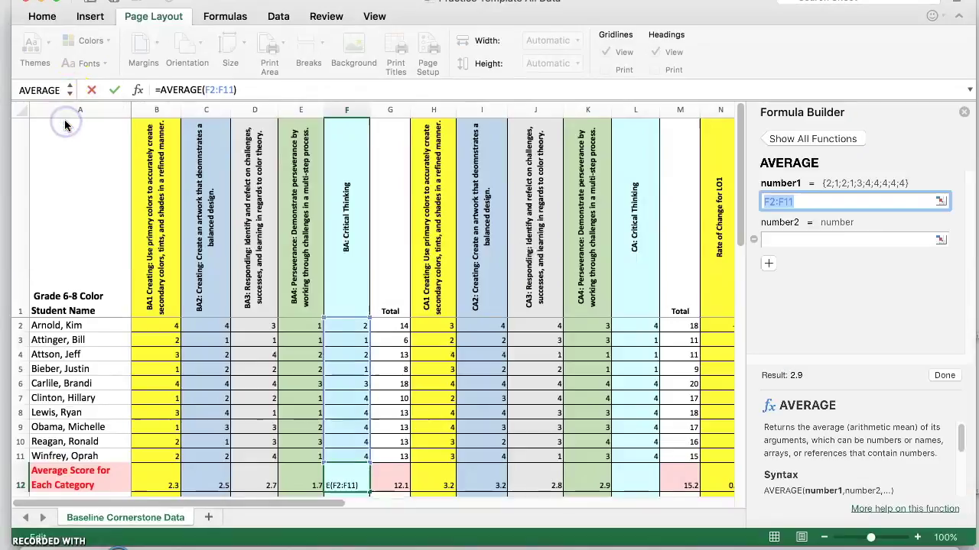
click(210, 91)
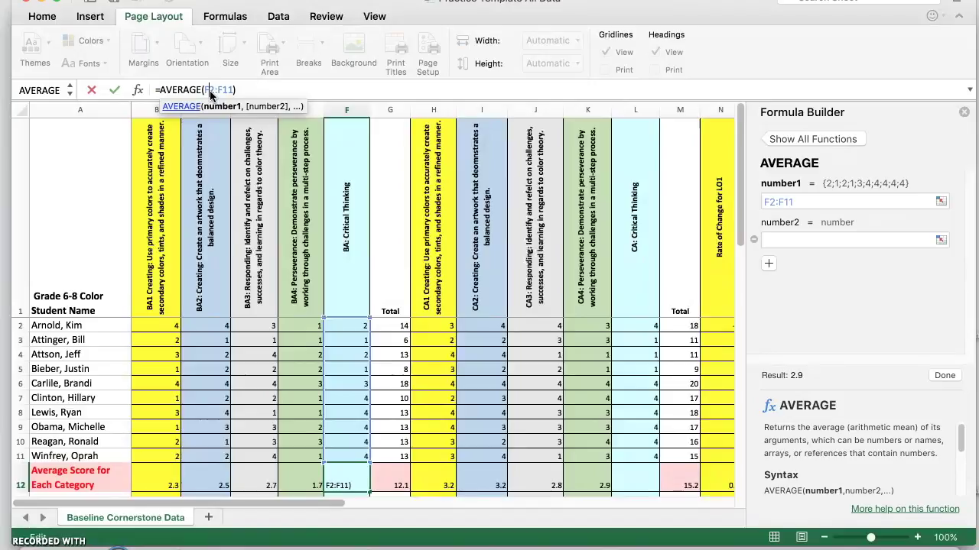
click(245, 90)
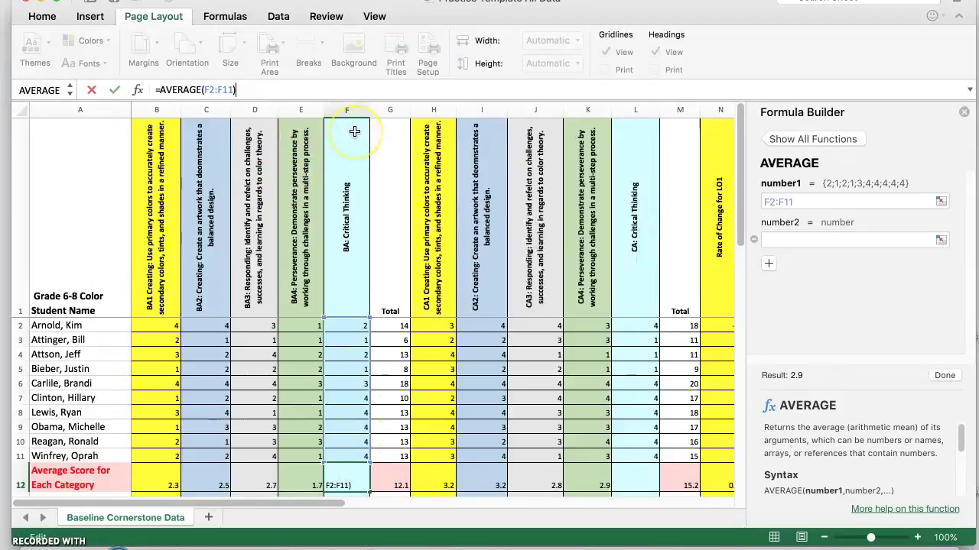
key(Return)
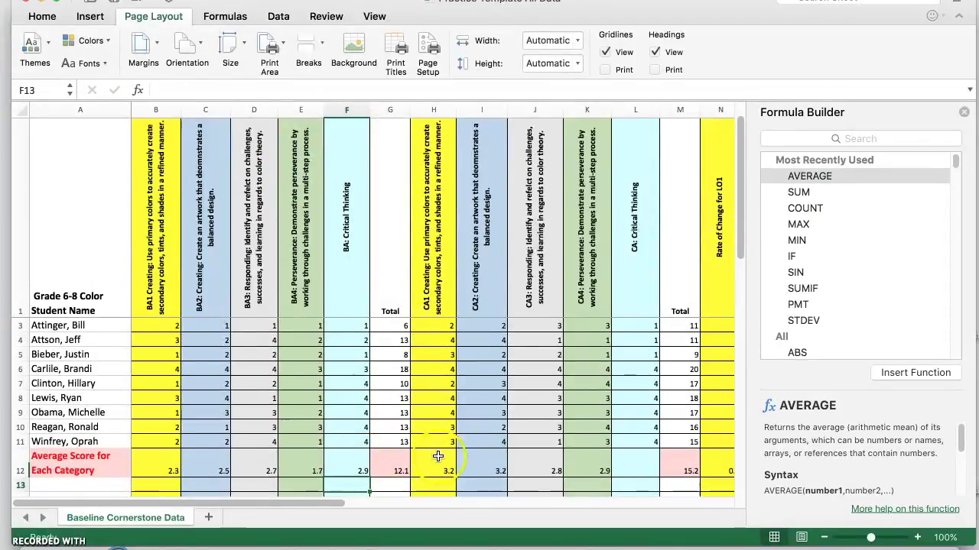
Step: Calculate the average CA: Critical Thinking score in L12 with =AVERAGE(L2:L11)
click(635, 471)
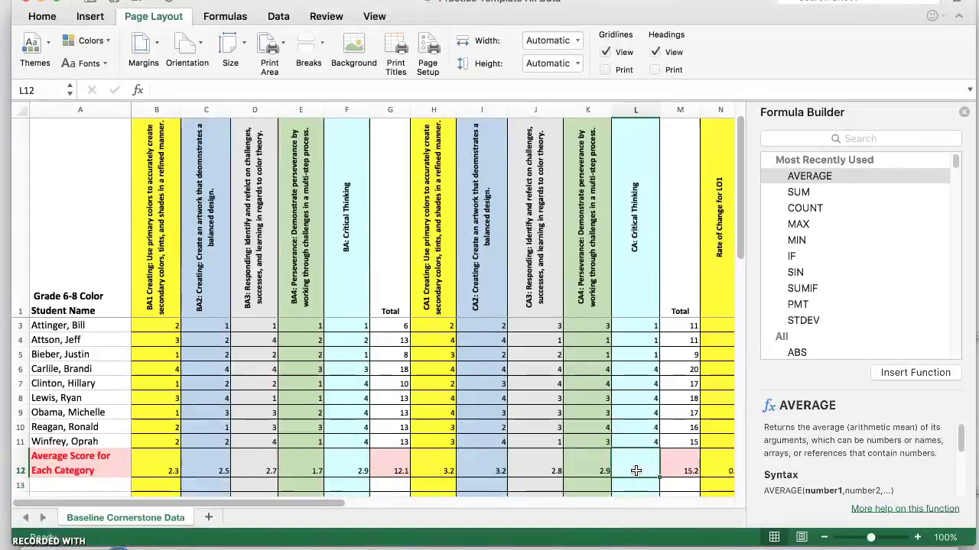
click(172, 92)
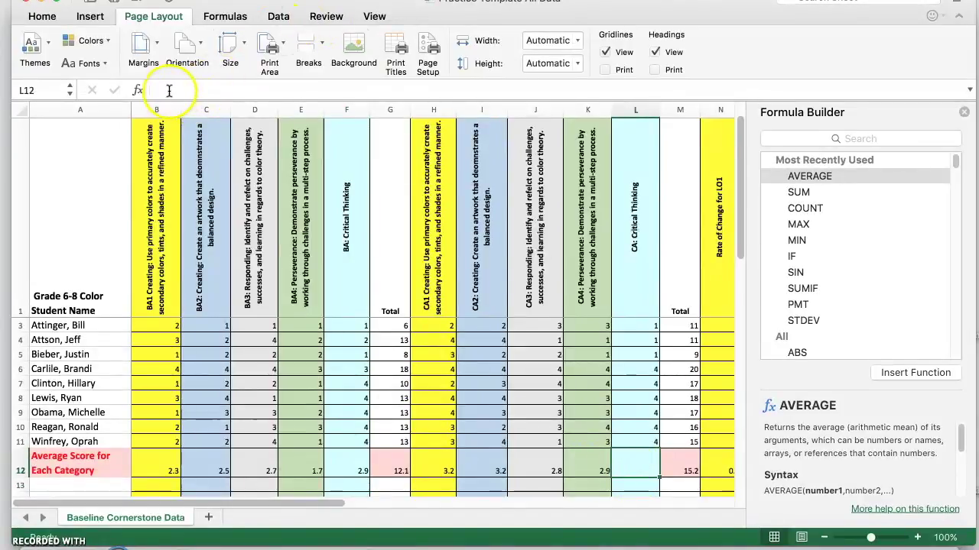
text(=)
click(34, 91)
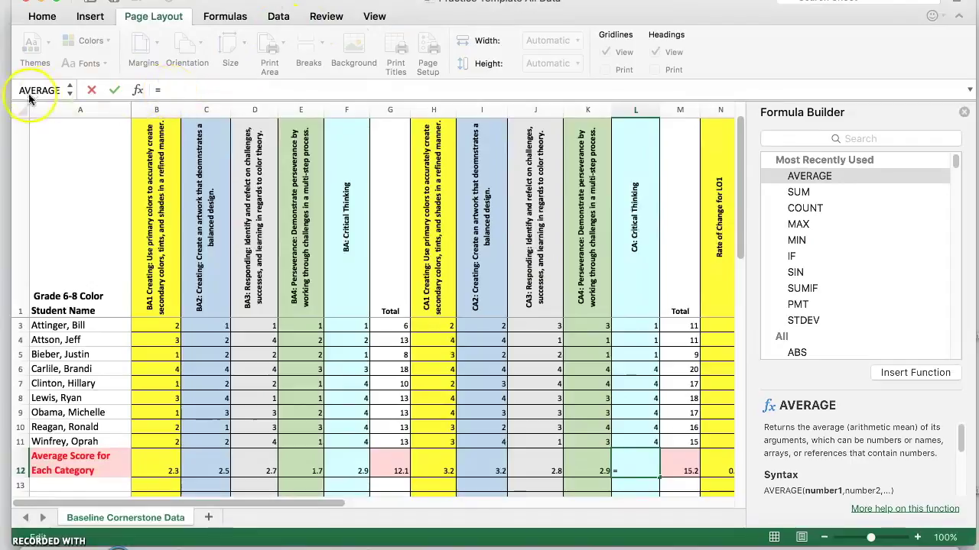
click(70, 91)
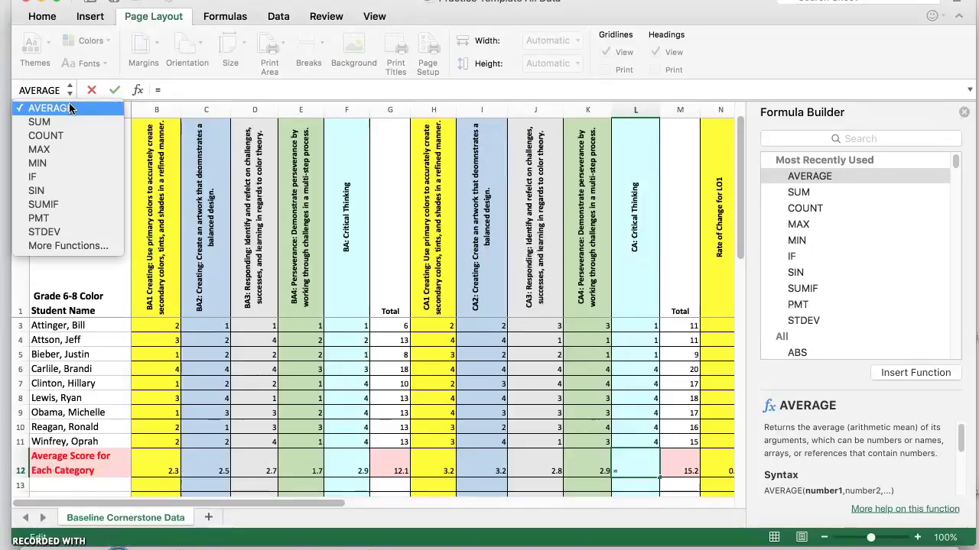
click(69, 107)
click(143, 100)
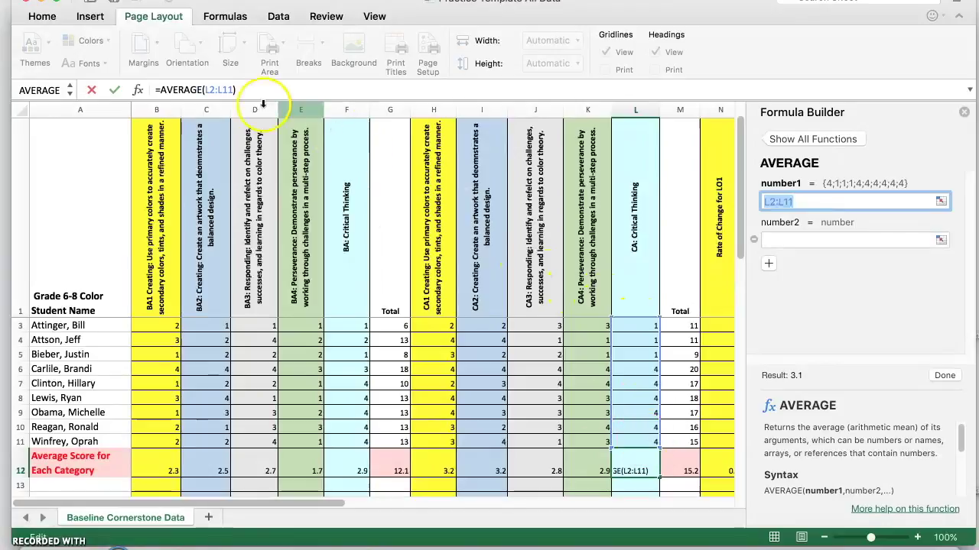
click(243, 90)
key(Return)
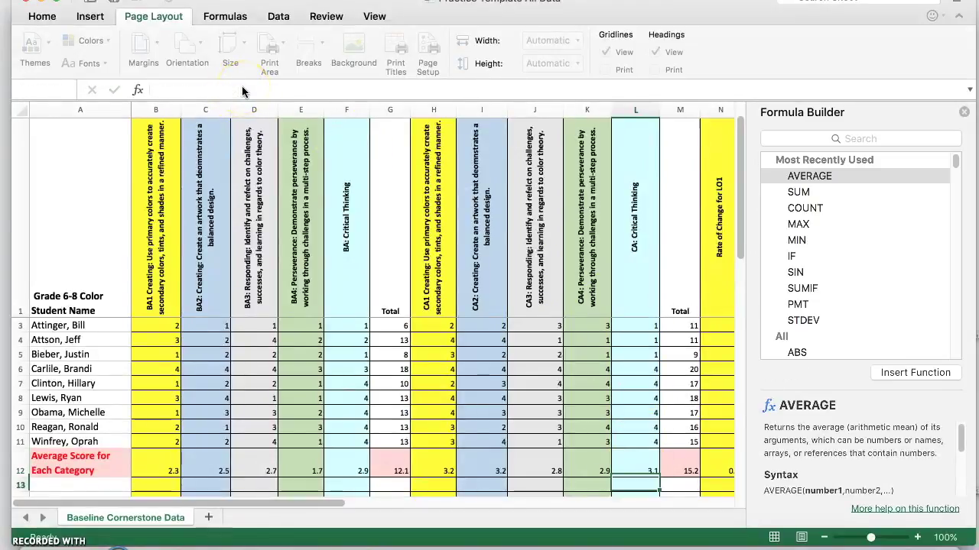
Step: Calculate the average Rate of Change Critical Thinking value in R12 with =AVERAGE(R2:R11)
scroll(625, 423, right, 10)
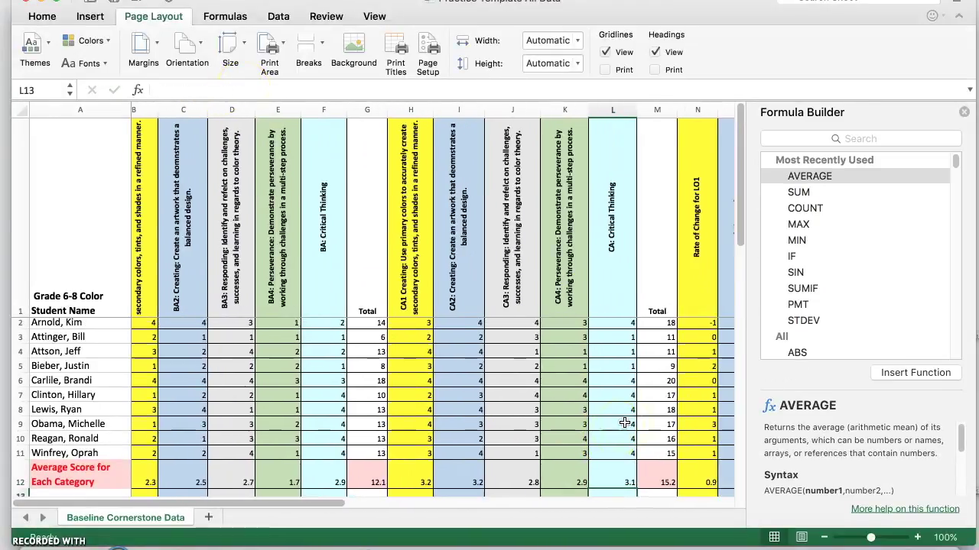
scroll(625, 423, right, 3)
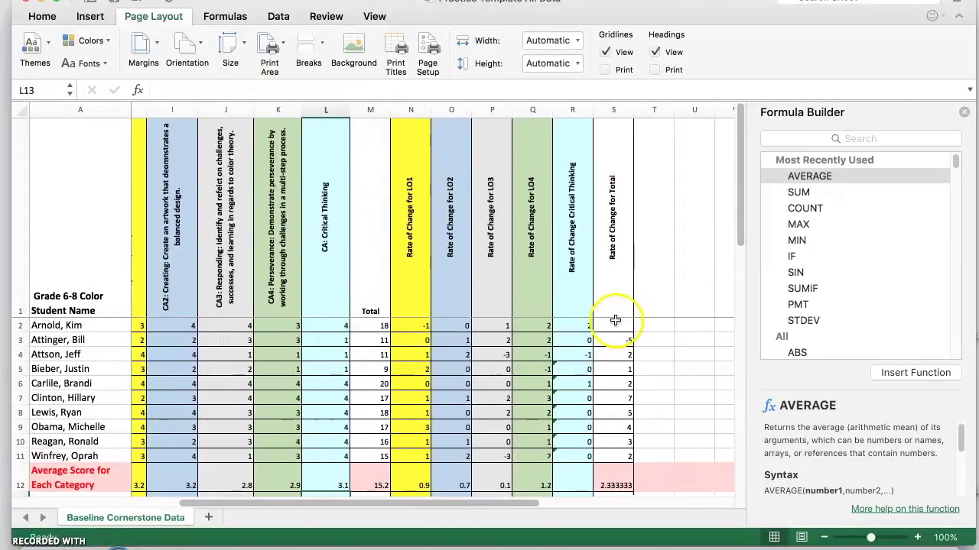
click(574, 483)
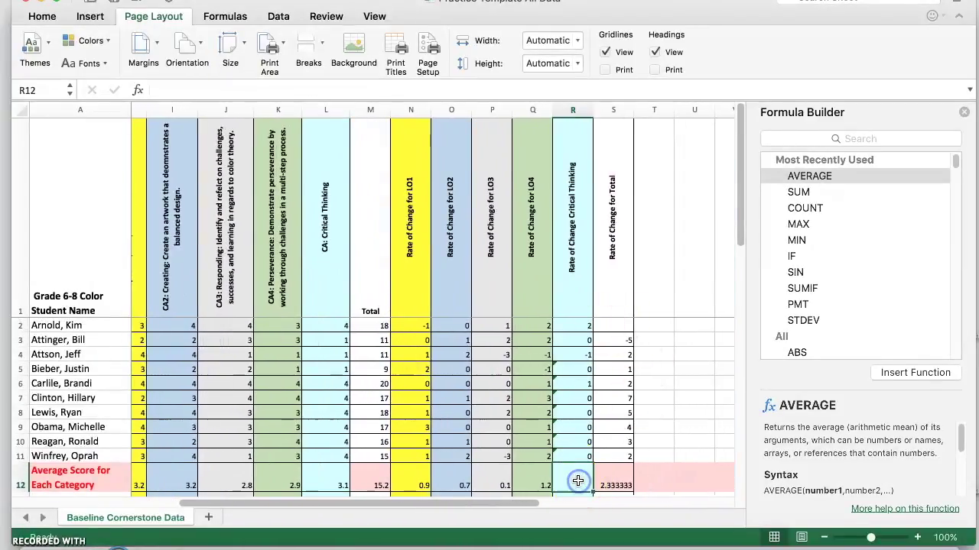
click(174, 90)
text(=)
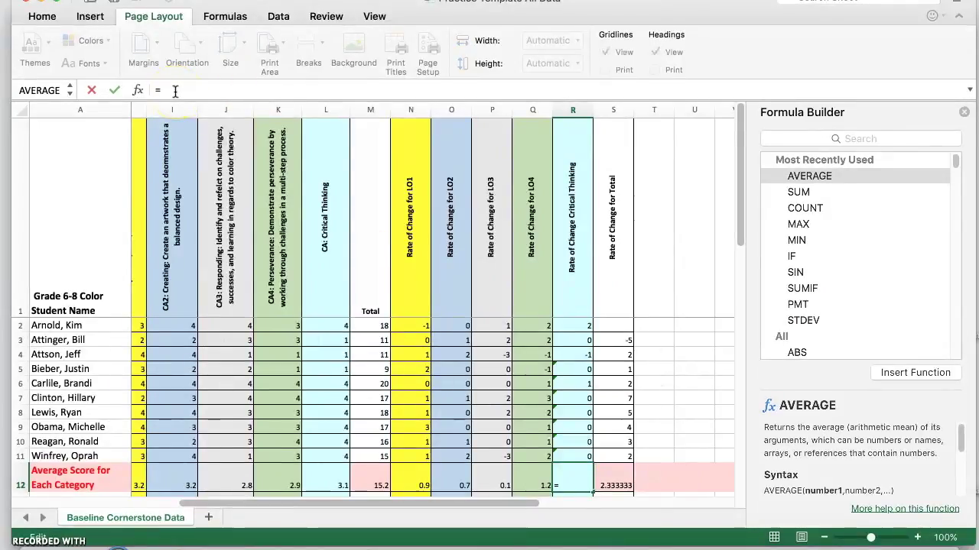
click(69, 91)
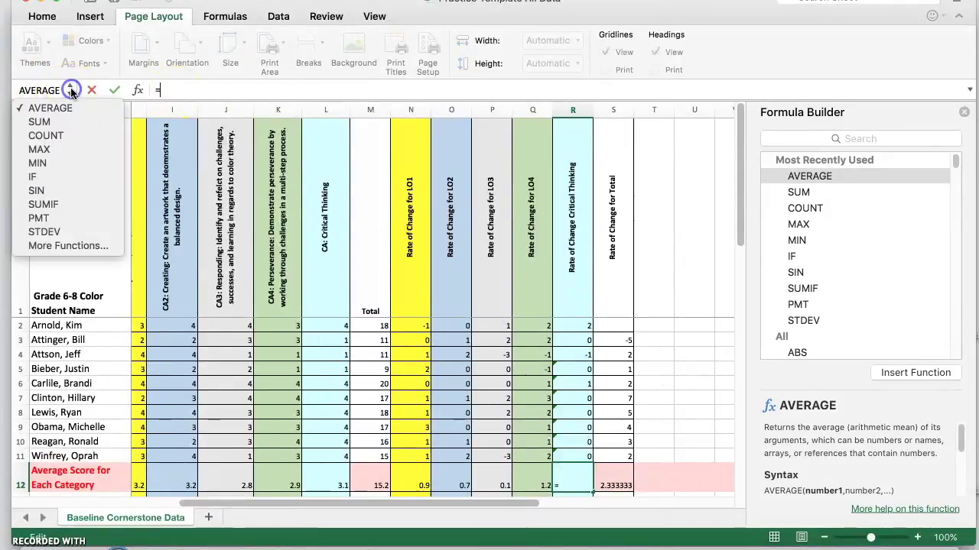
click(68, 107)
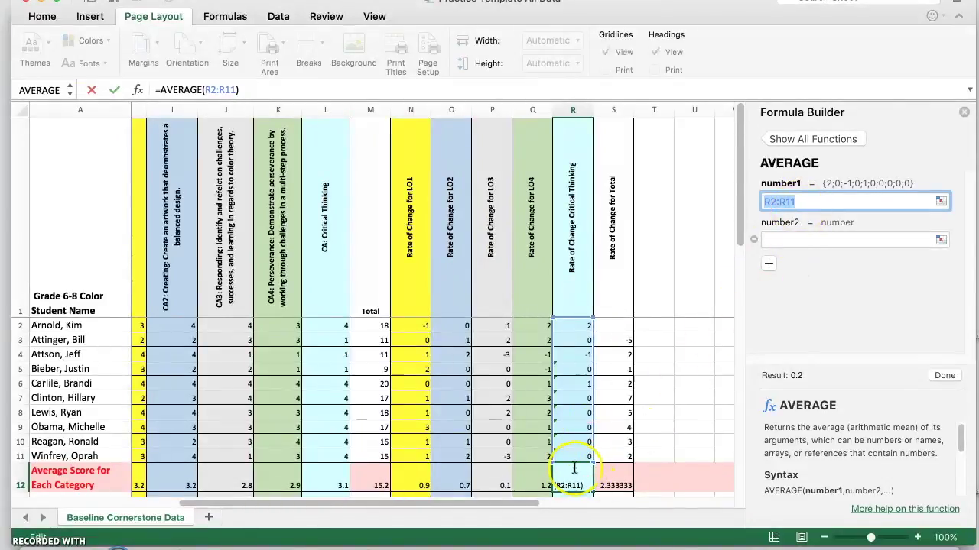
click(248, 90)
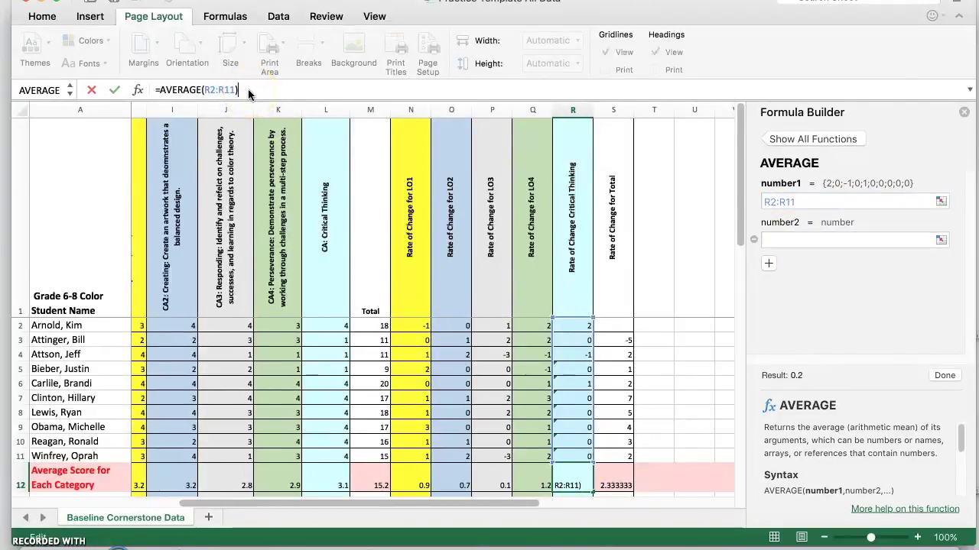
key(Return)
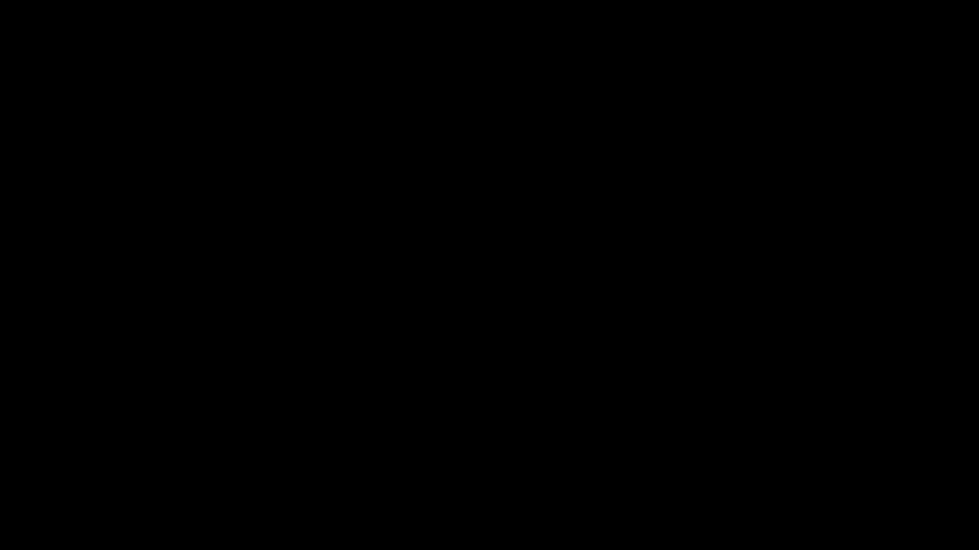